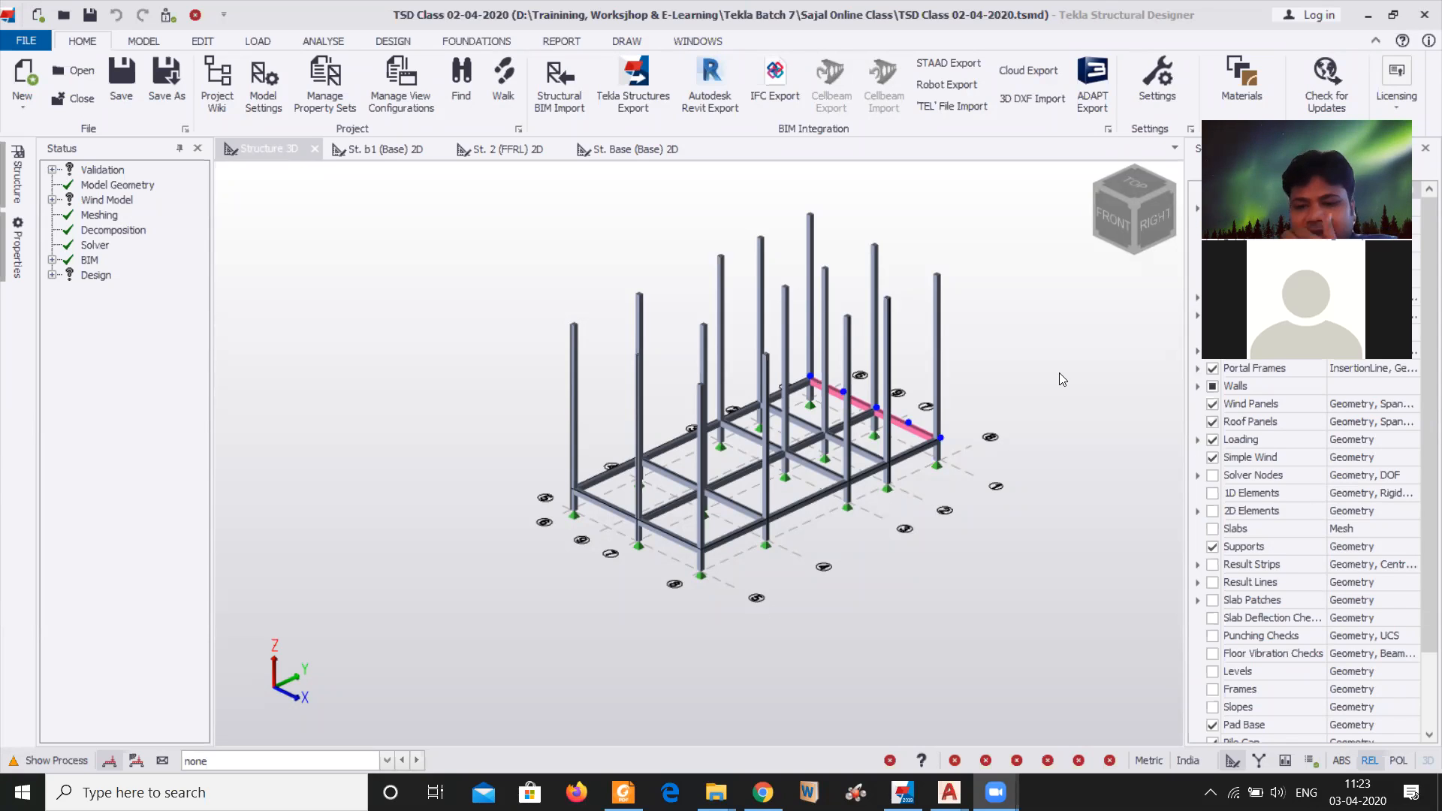
Rename the Base level at 0.000 m to PL in the construction levels
left_click(1057, 423)
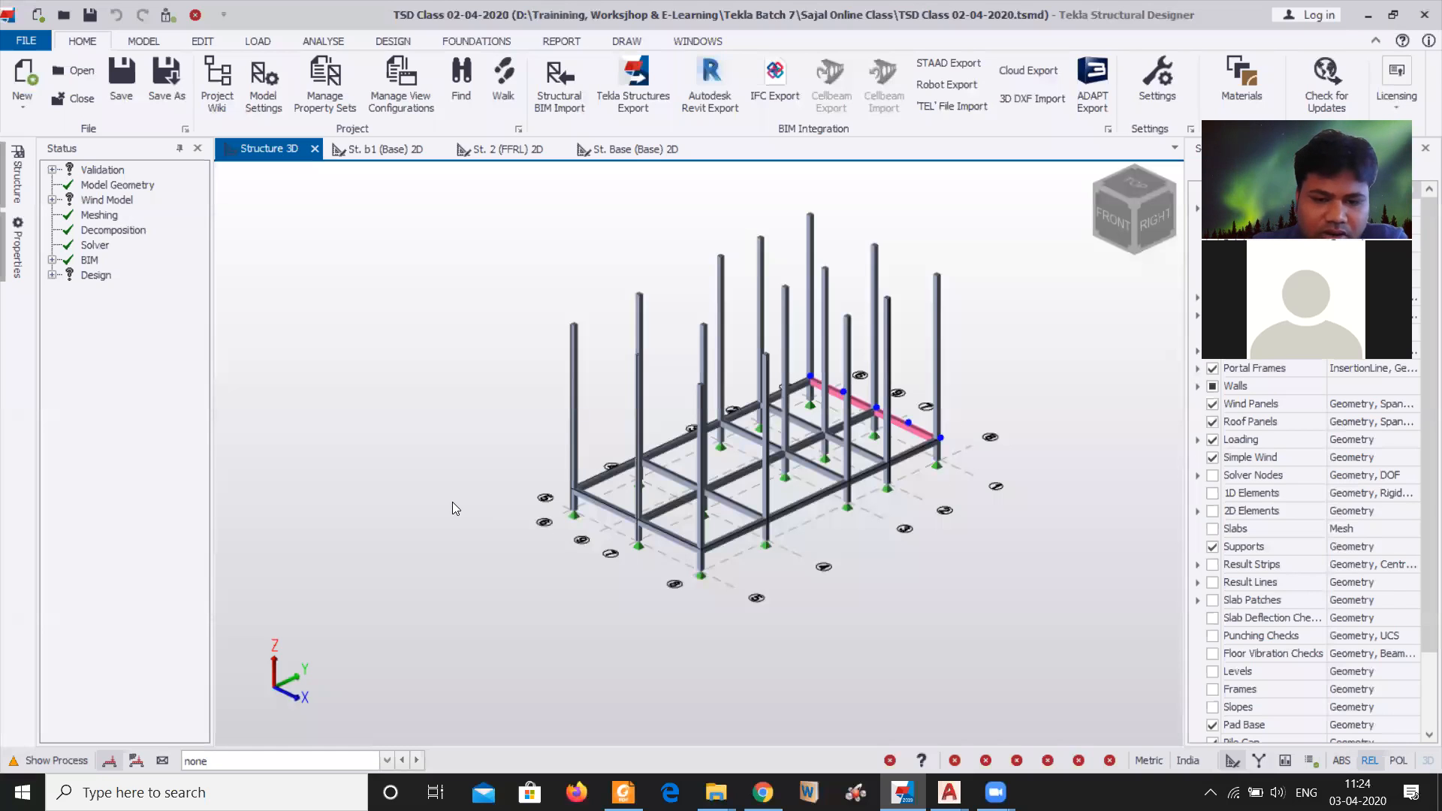
mouse_move(573, 515)
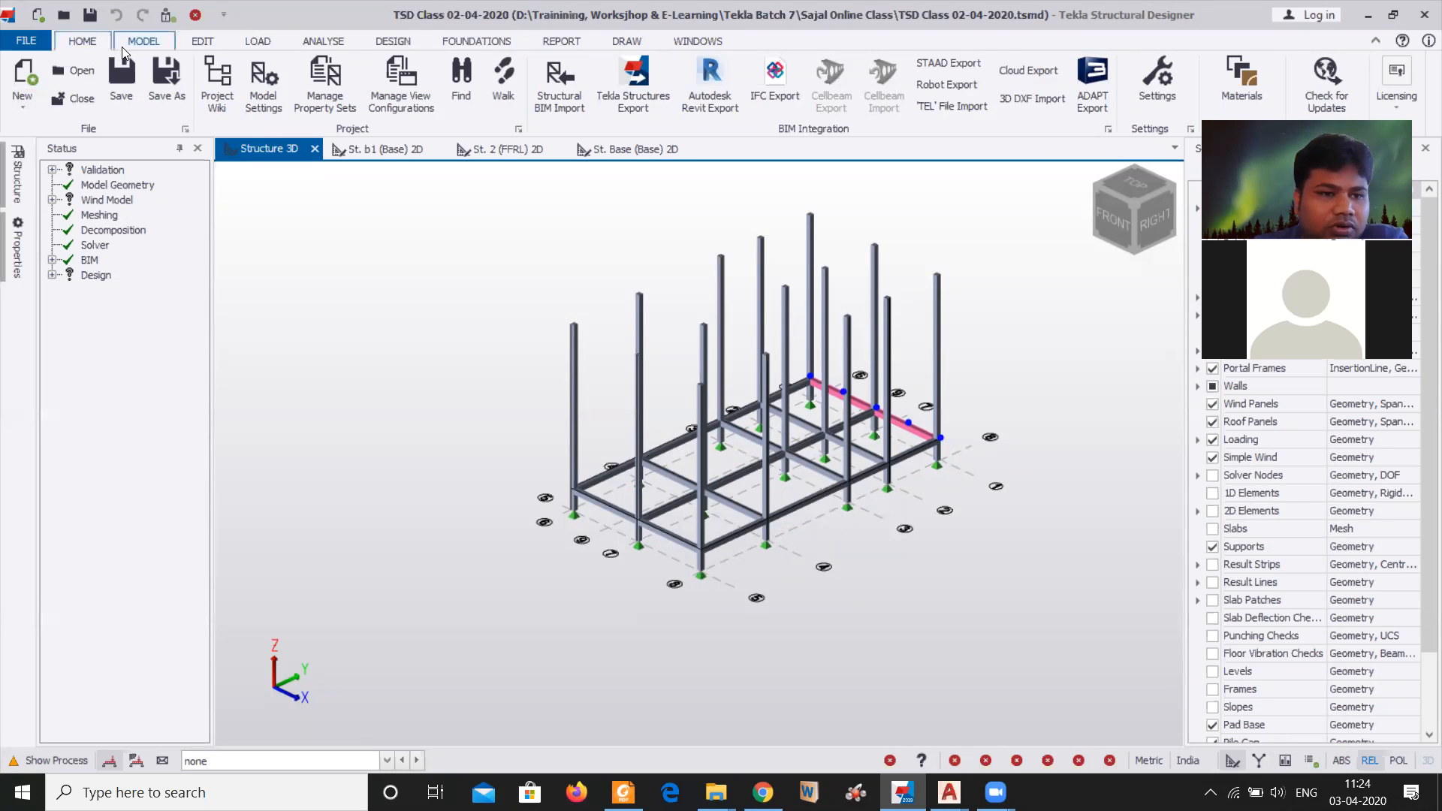
left_click(141, 42)
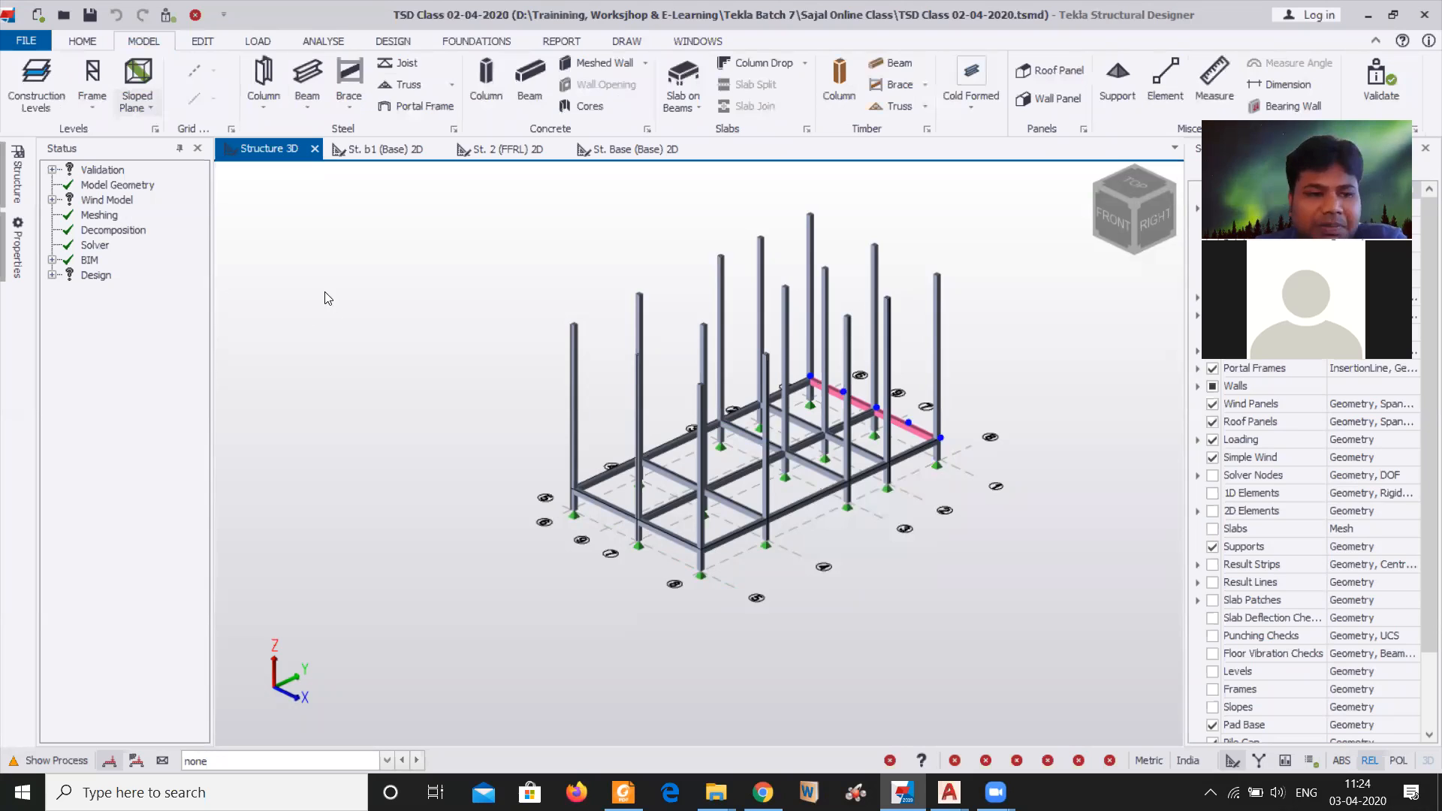
left_click(39, 101)
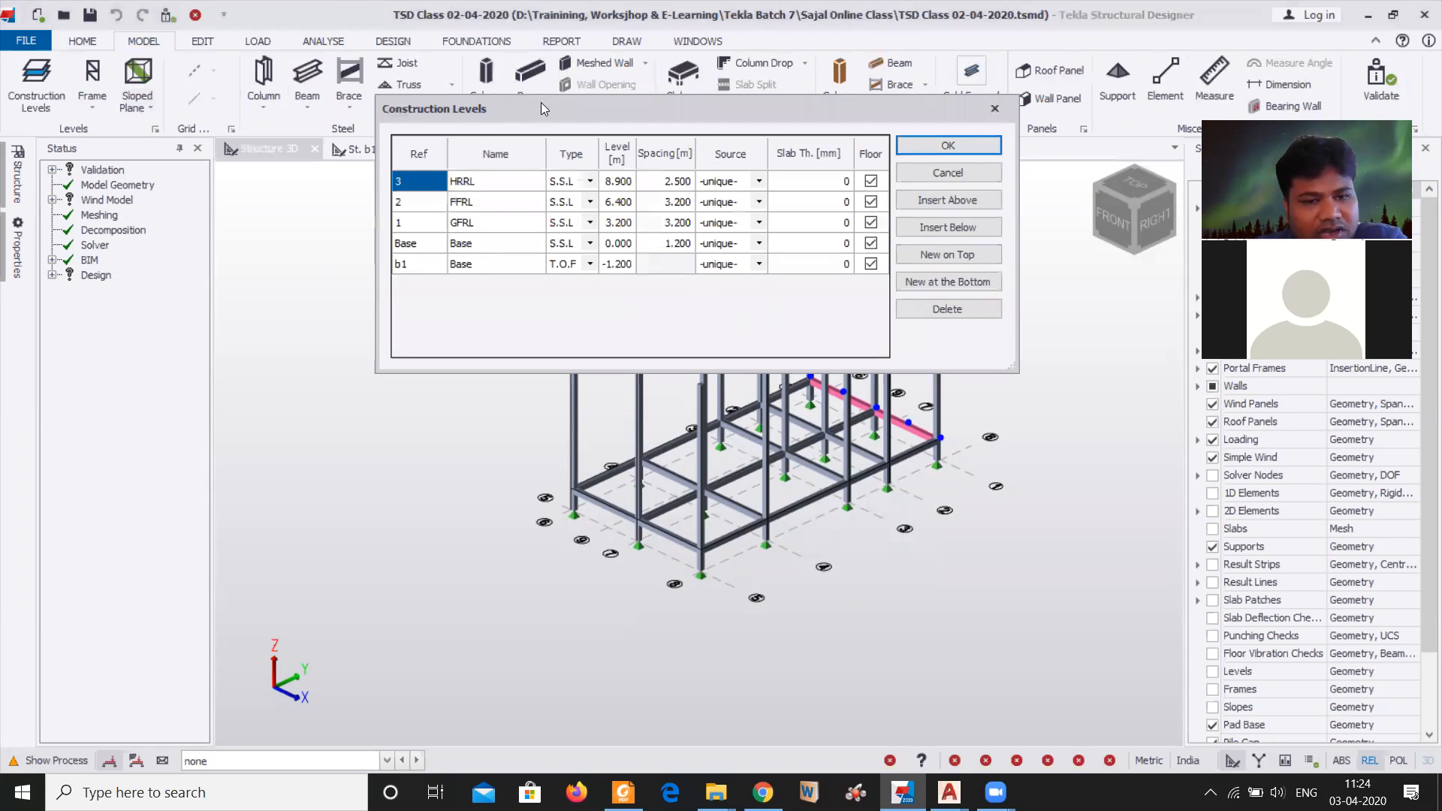
left_click_drag(543, 109, 302, 105)
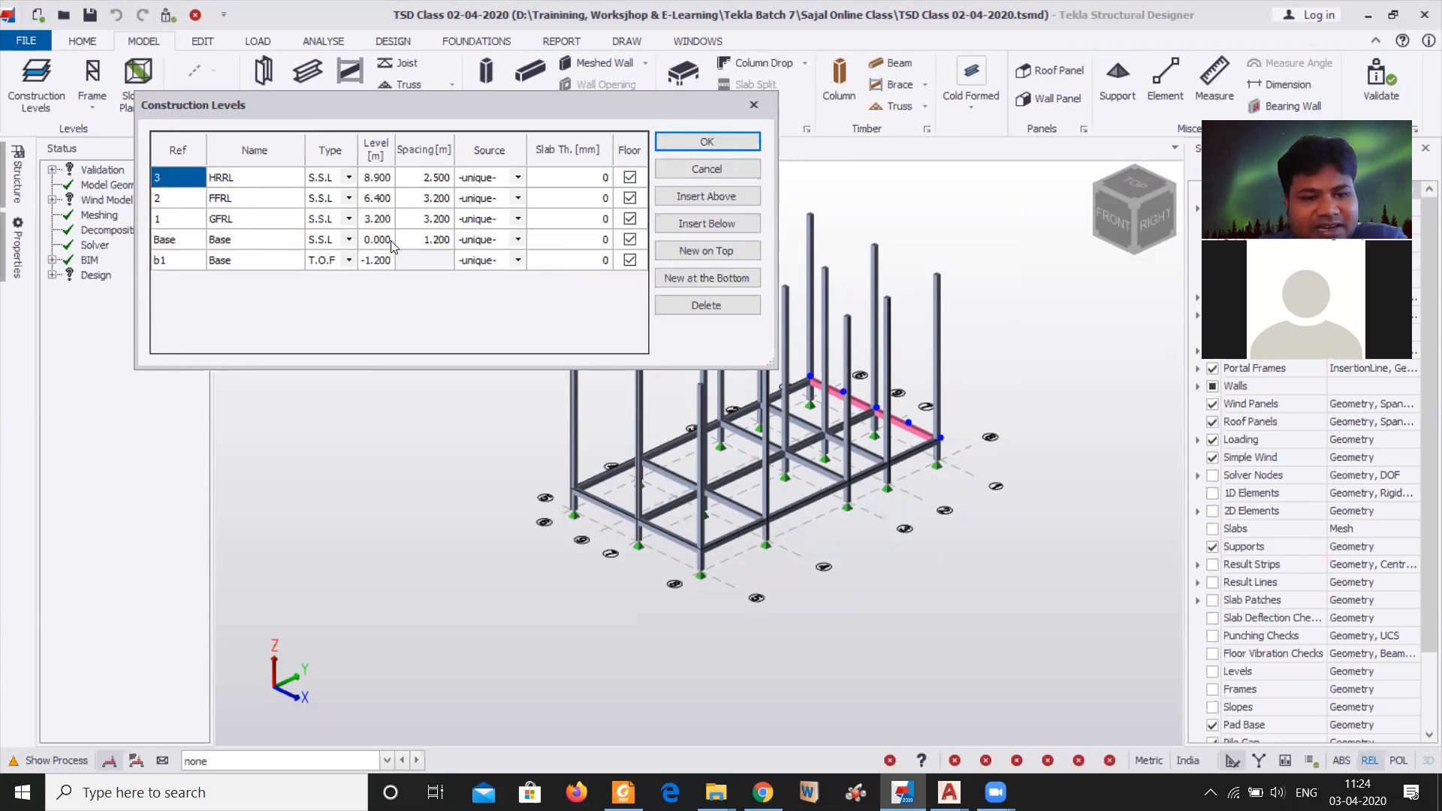
left_click(227, 247)
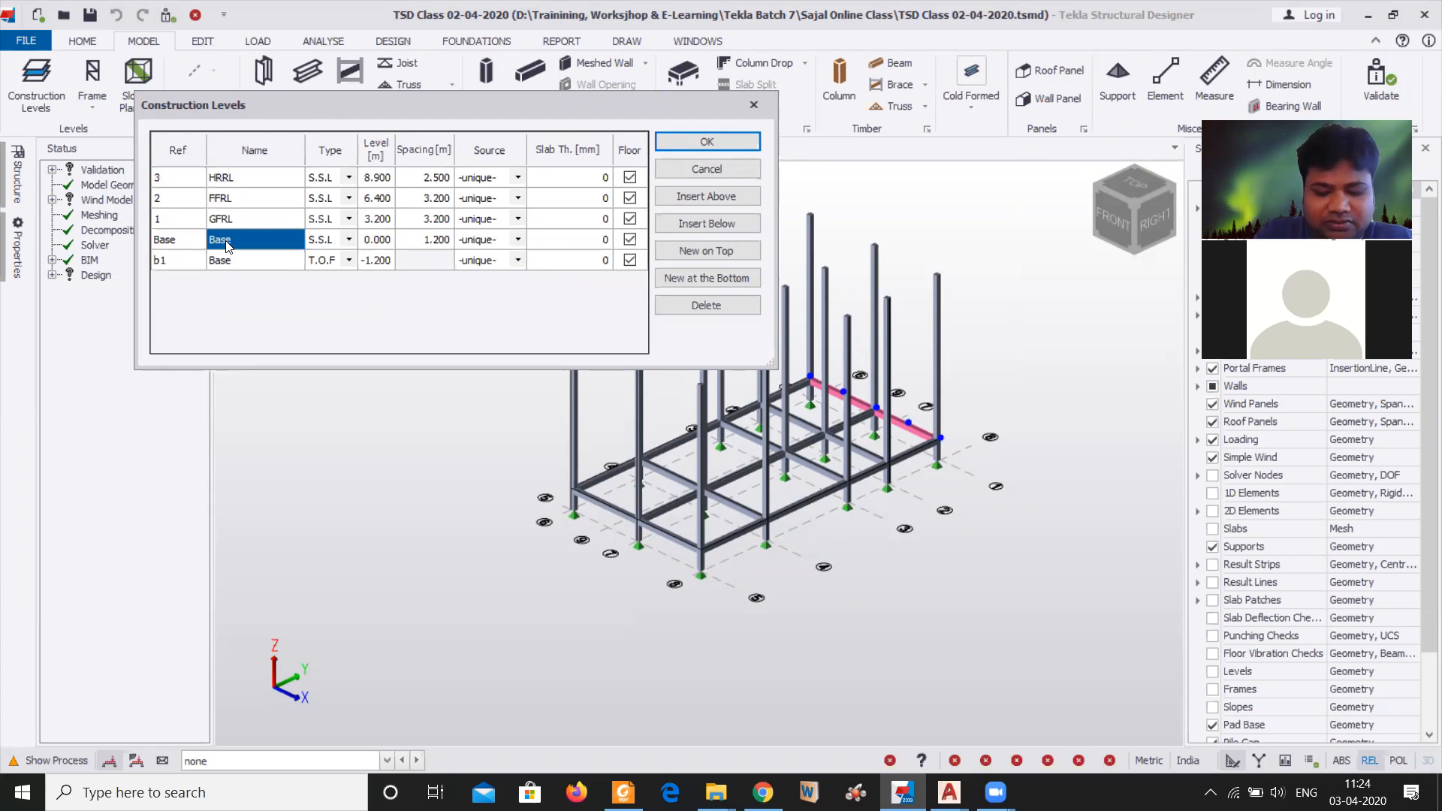
type("PL")
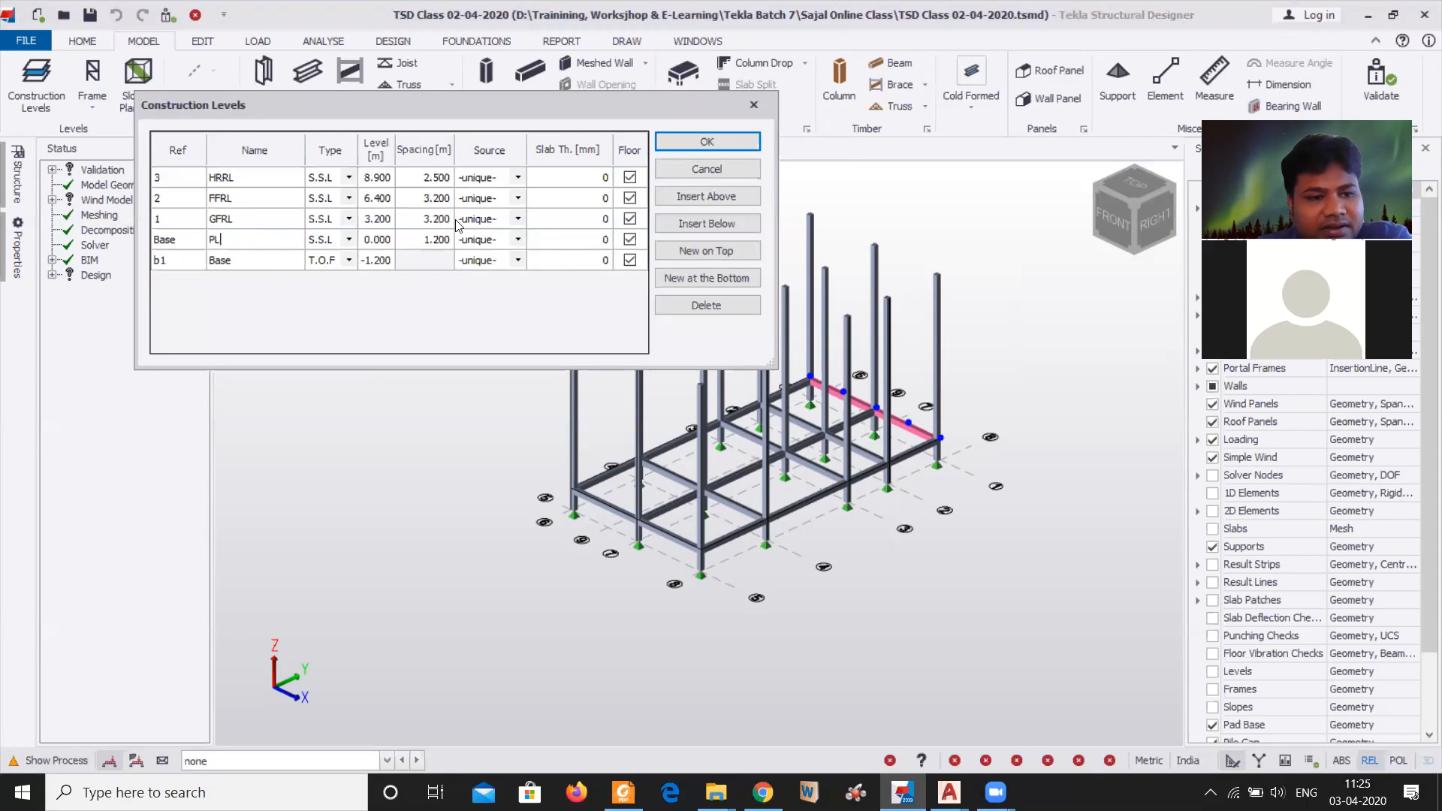
Set the source of the GFRL level to Base and apply the construction levels
left_click(518, 219)
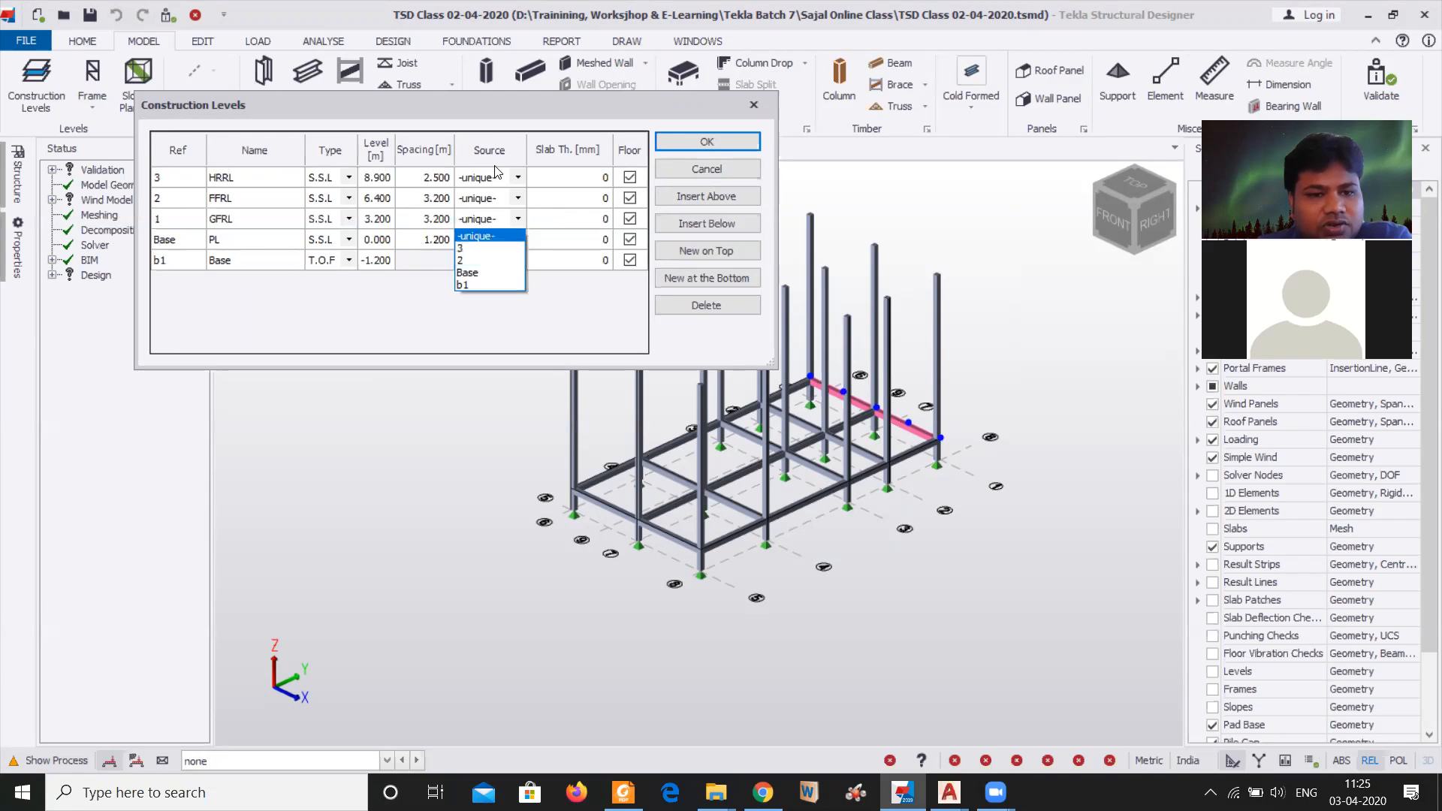
left_click(492, 273)
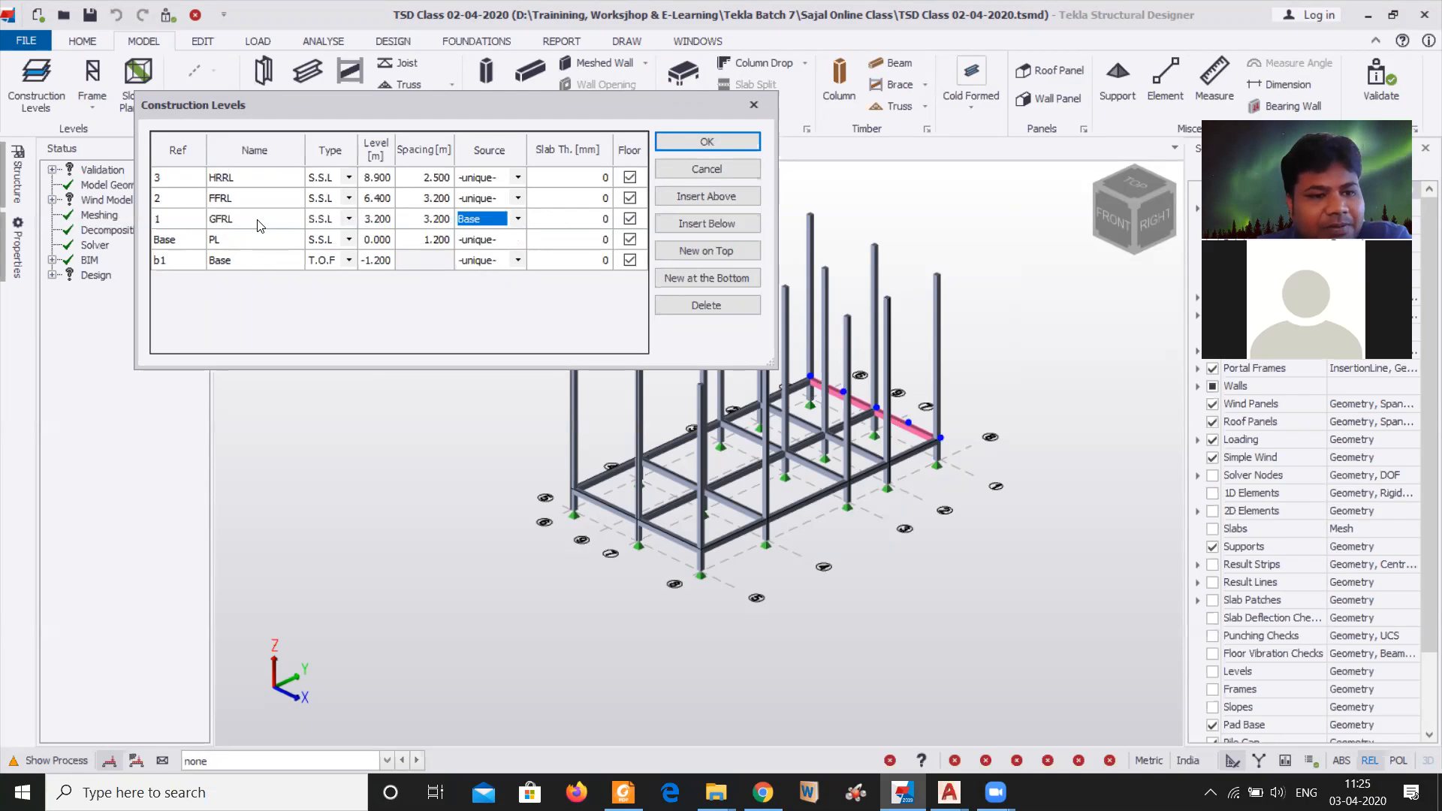
left_click(681, 143)
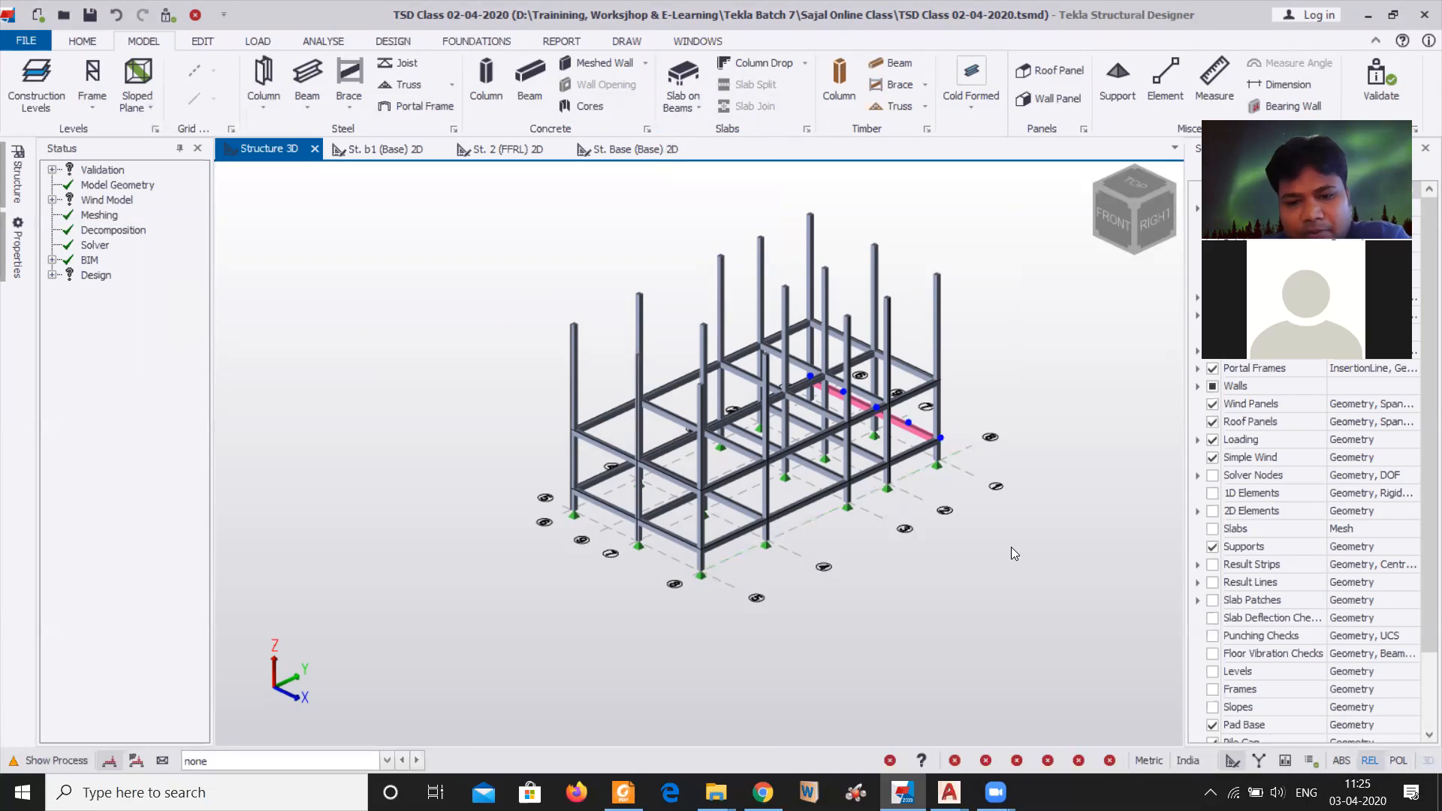
Open the 2D plan view of level St. 1 (GFRL)
middle_click_drag(979, 588, 959, 520)
middle_click_drag(1010, 403, 1020, 406)
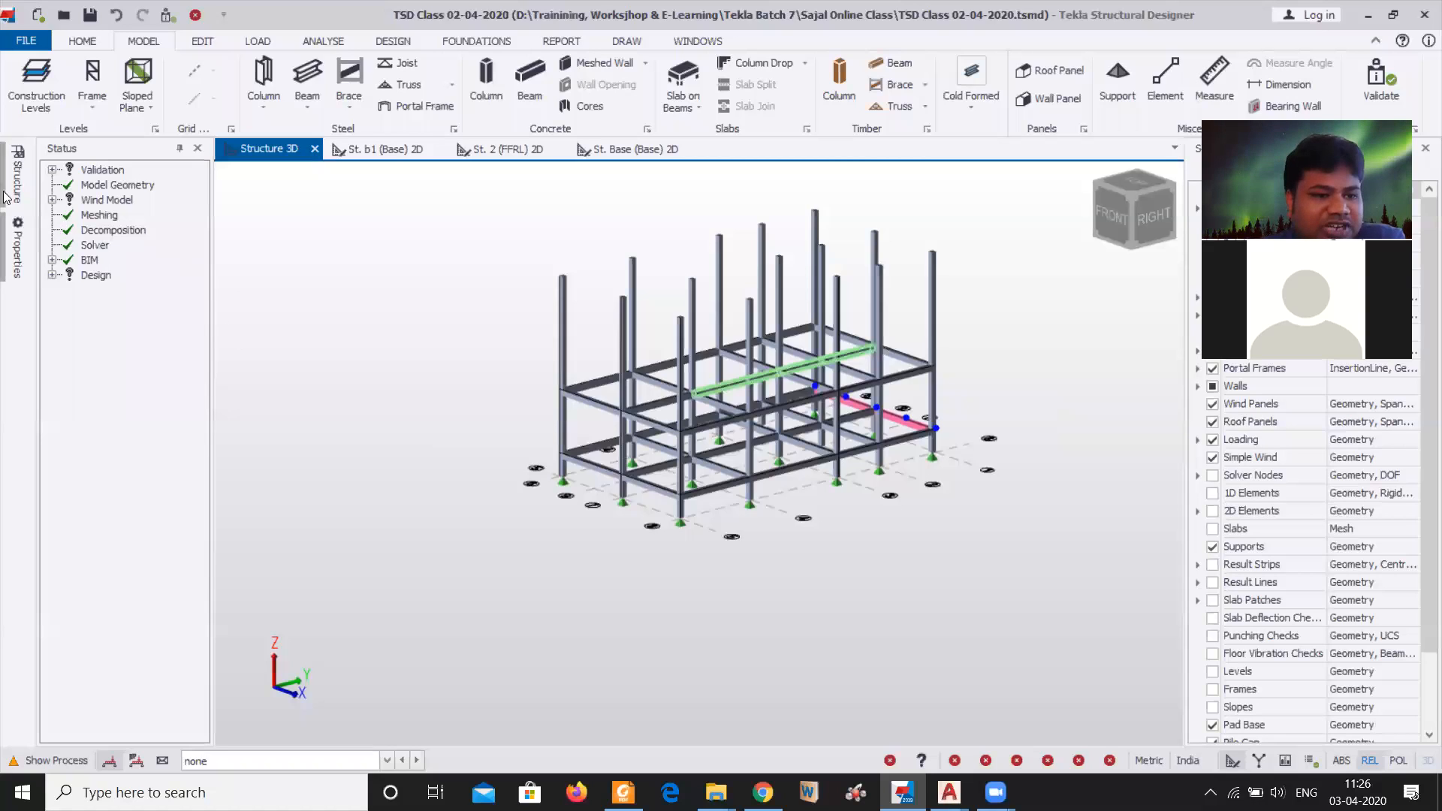
mouse_move(2, 196)
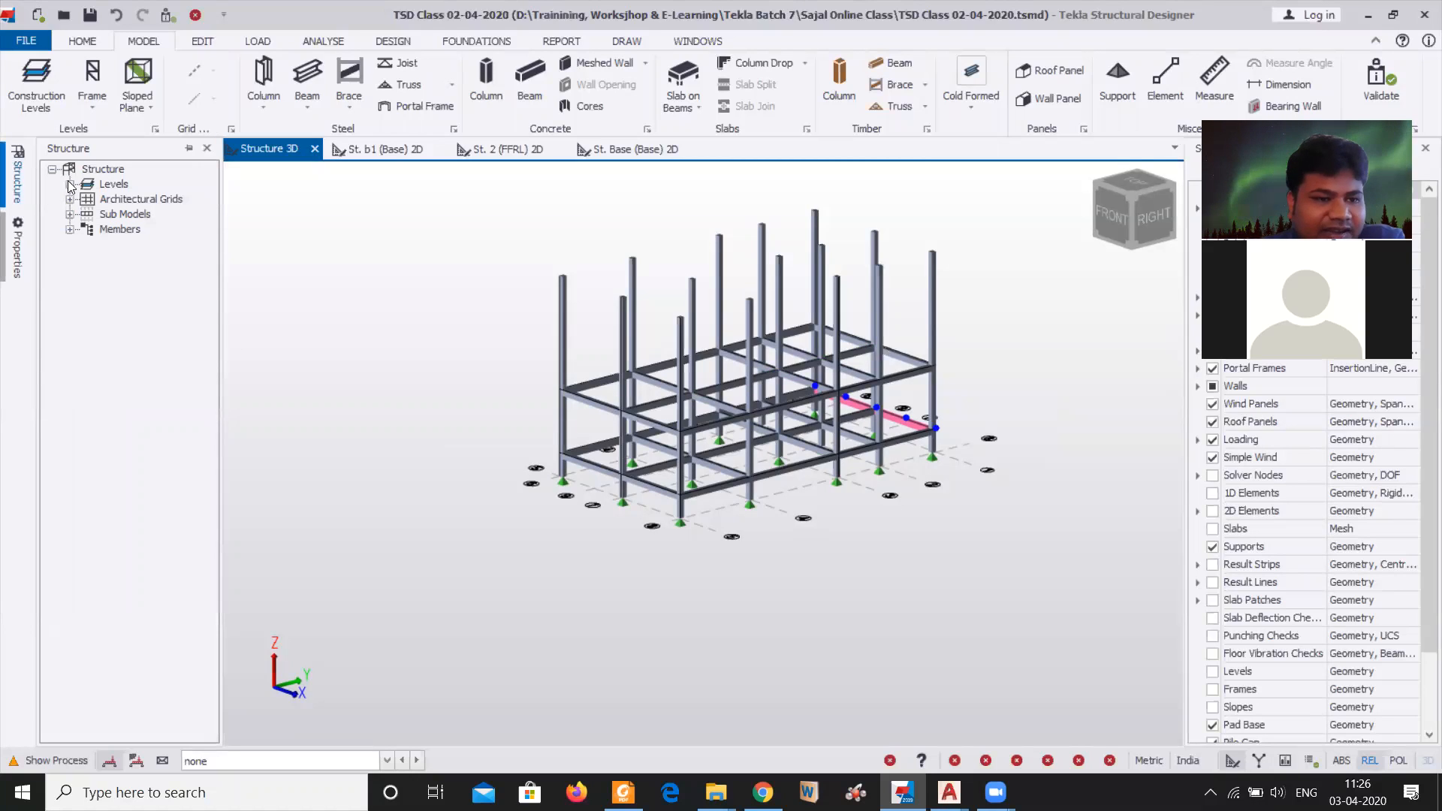
left_click(69, 184)
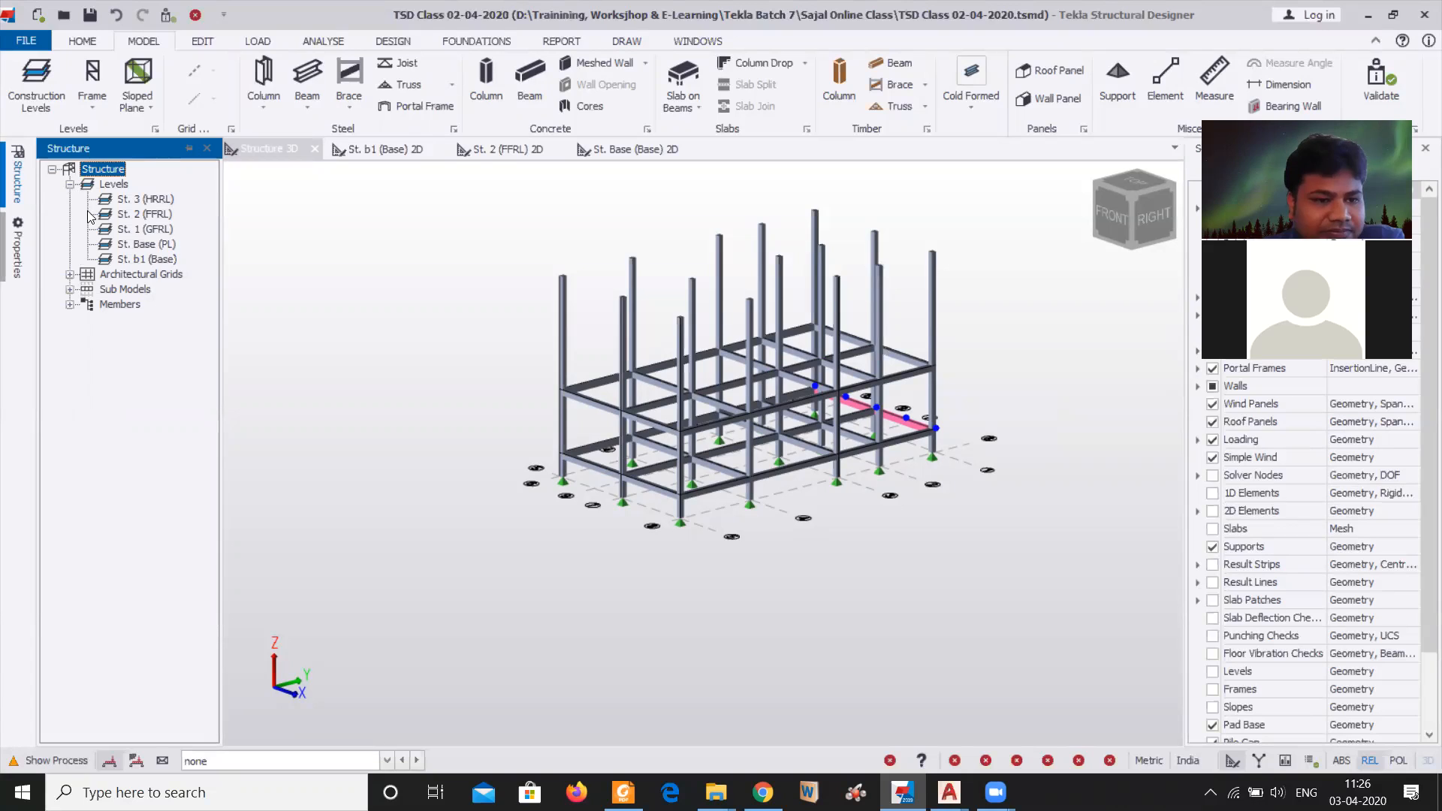
left_click(153, 230)
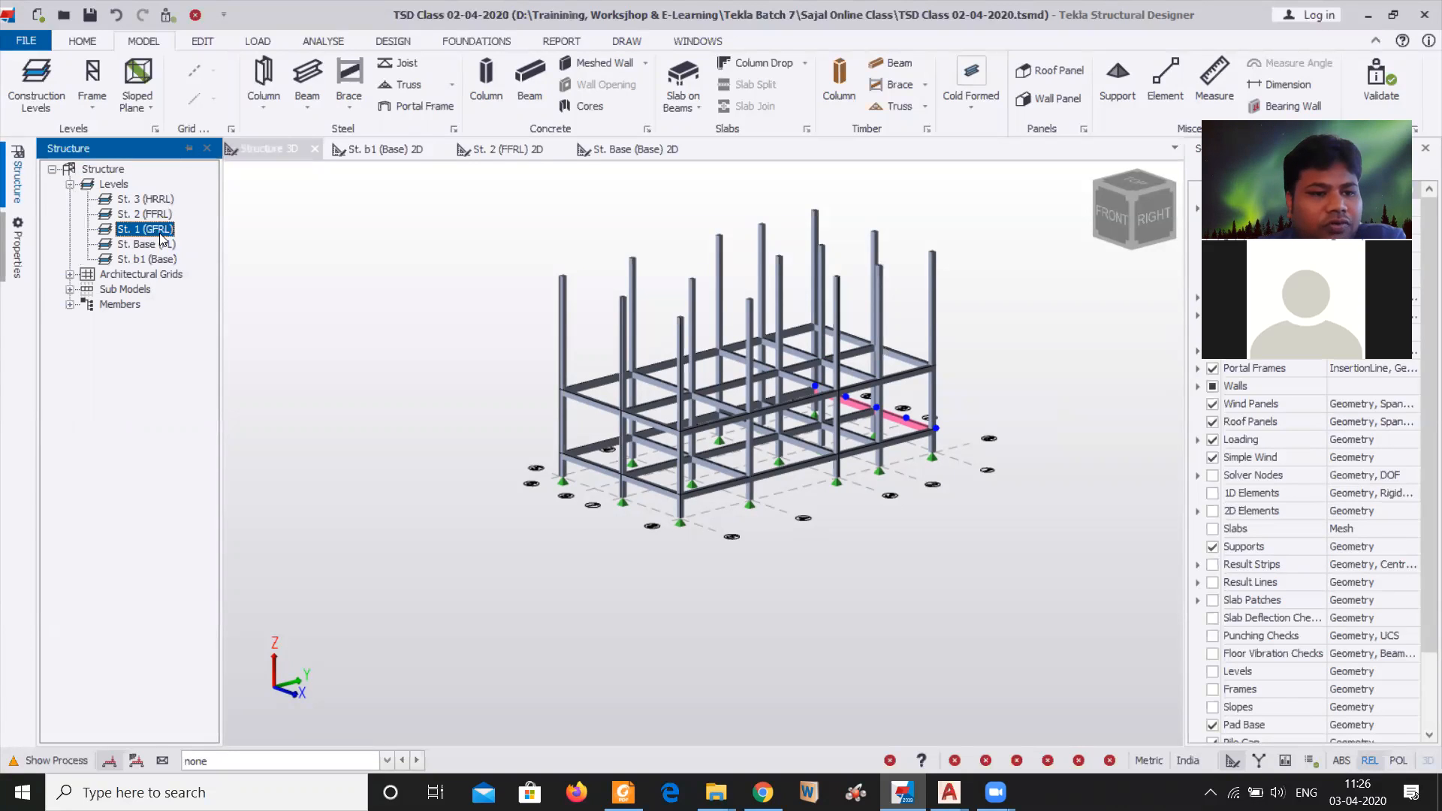
double_click(158, 230)
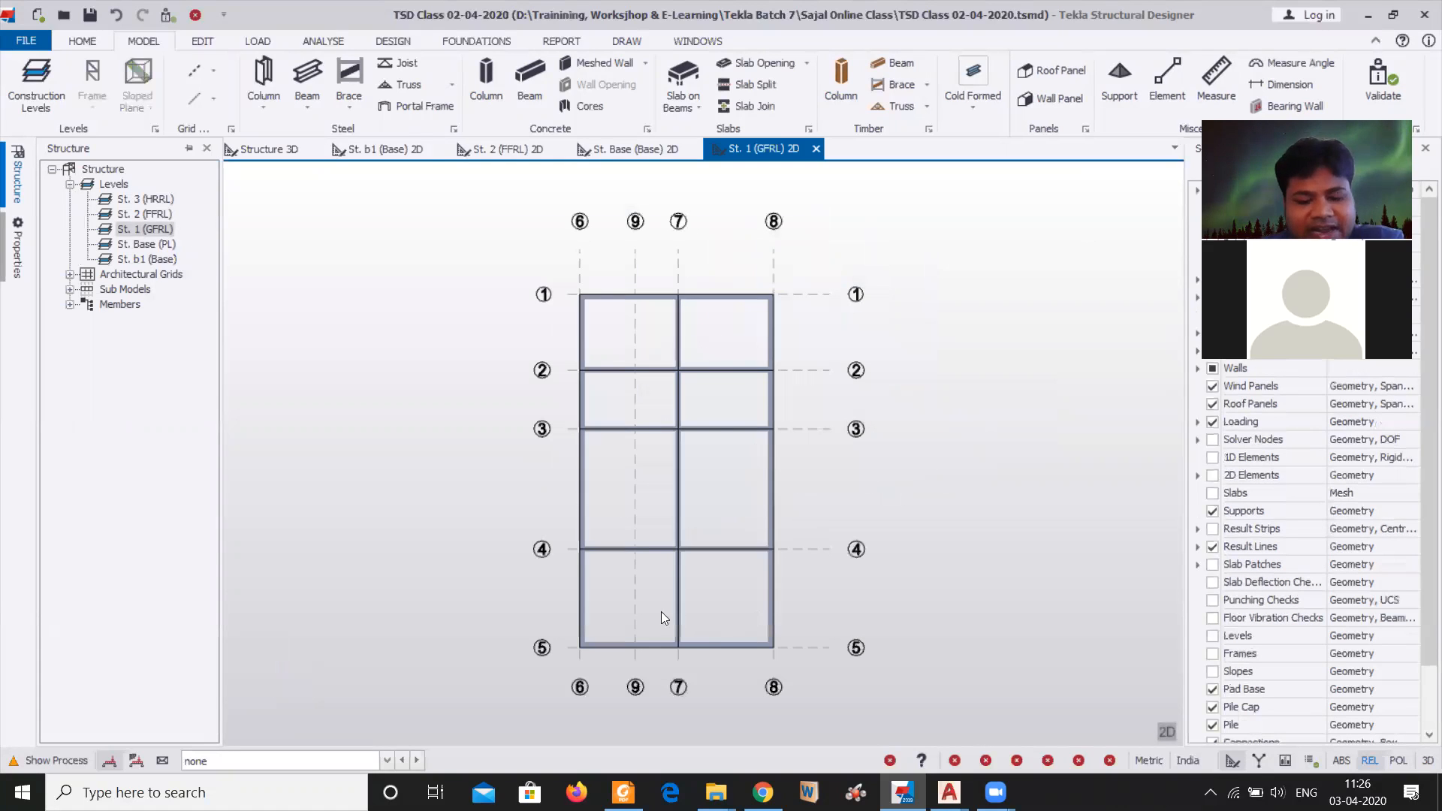
left_click(633, 375)
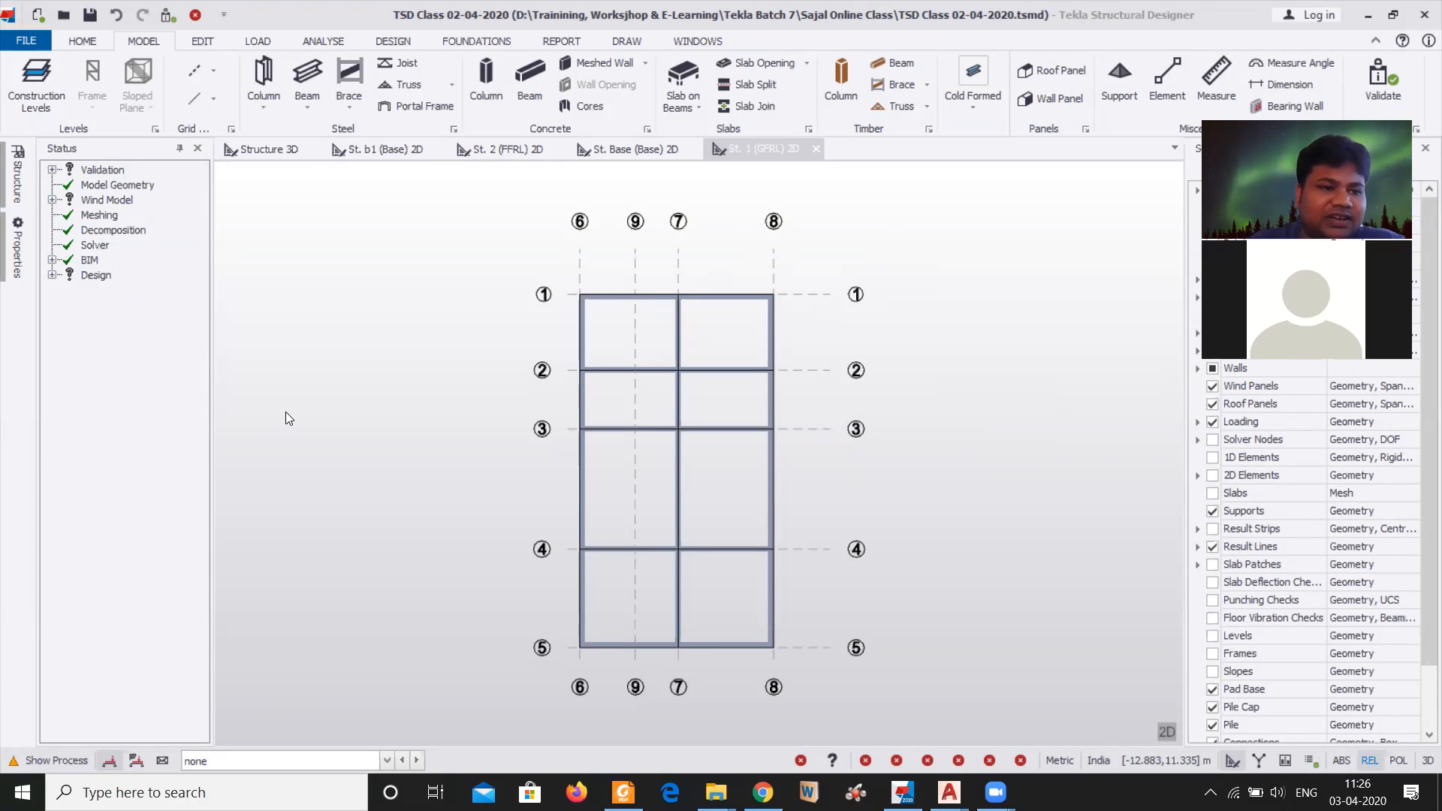
Try Base as the source of the FFRL construction level and revert it to -unique-
left_click(36, 82)
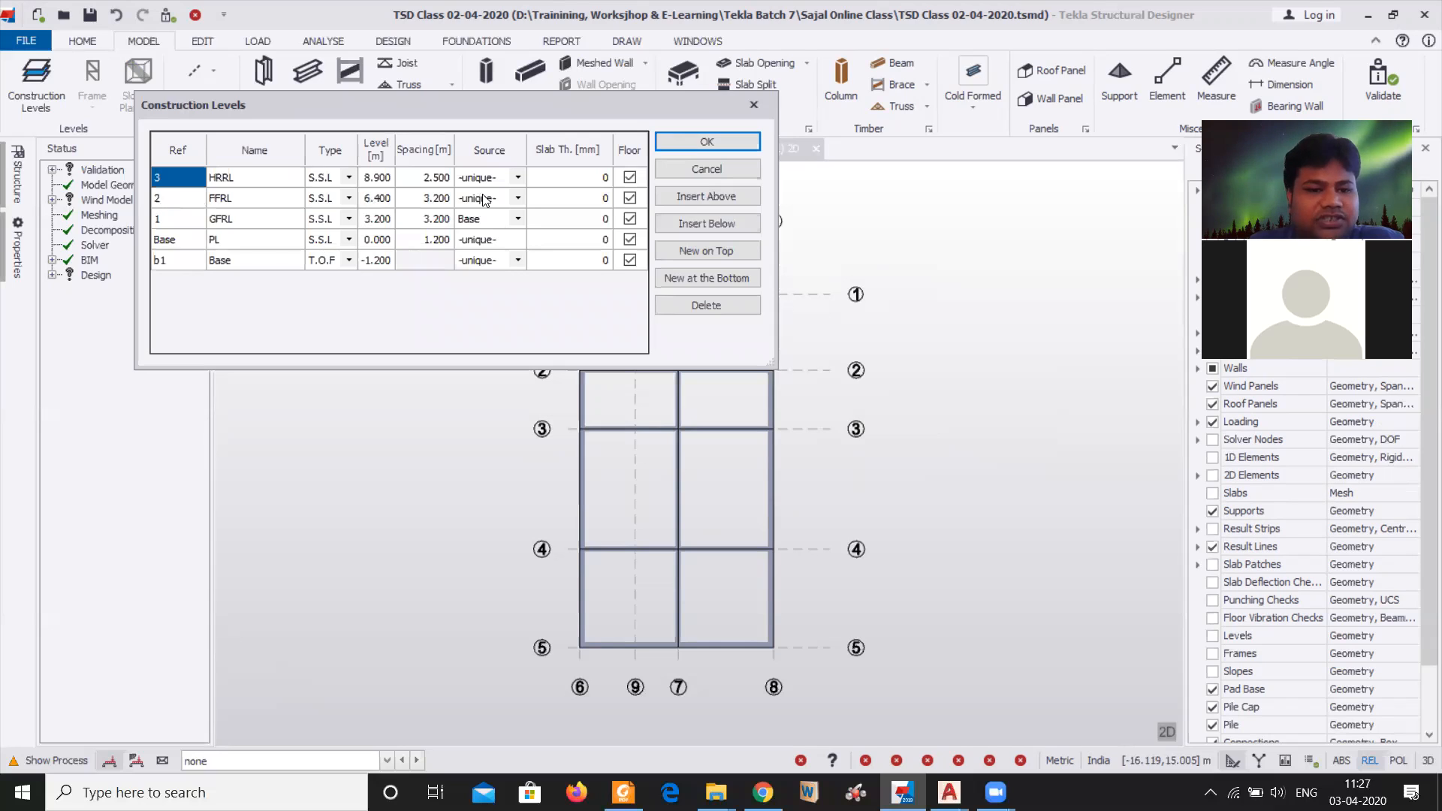
left_click(518, 197)
left_click(508, 239)
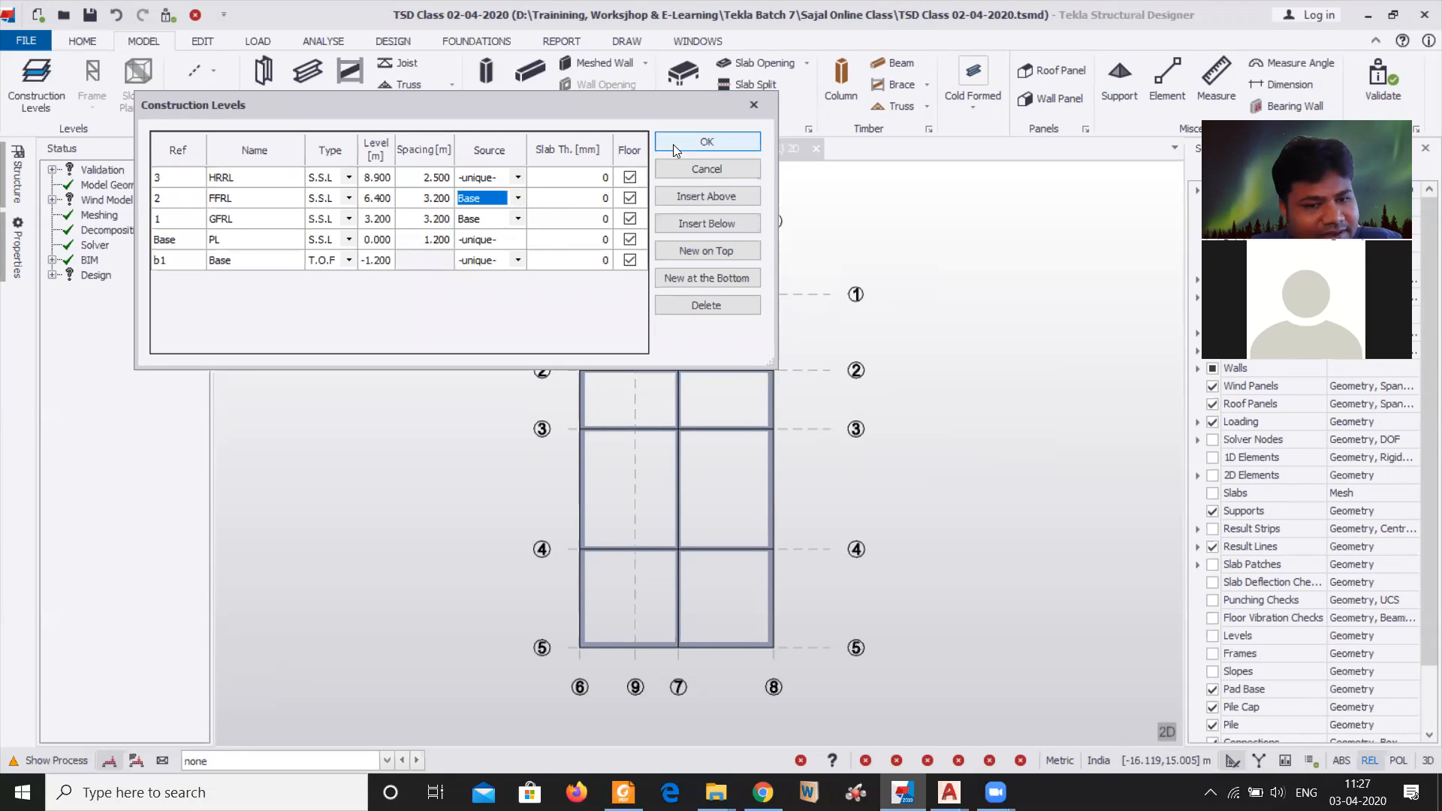
left_click(517, 201)
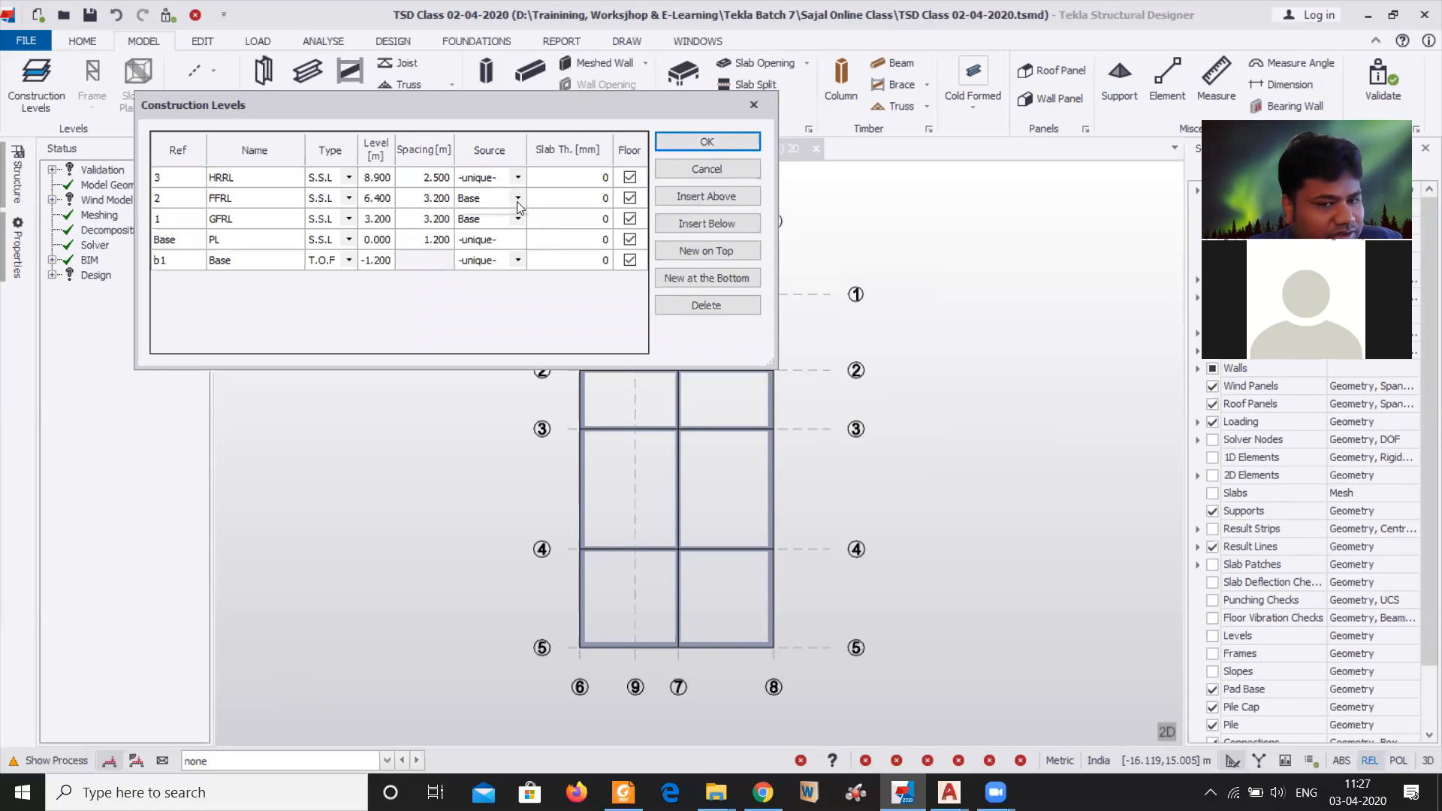
left_click(512, 214)
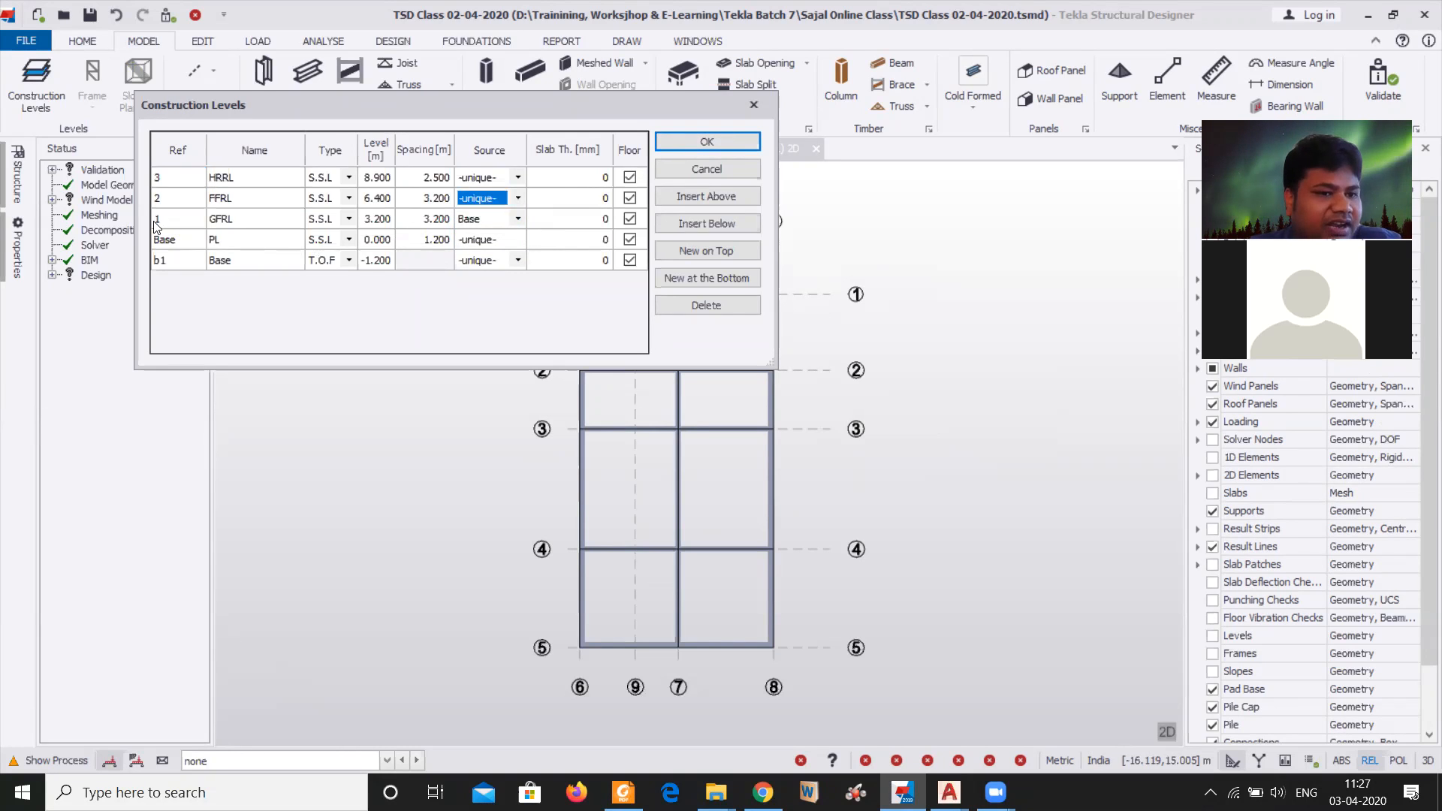
Set the source of the GFRL level to -unique- and apply the construction levels
left_click(518, 218)
left_click(497, 268)
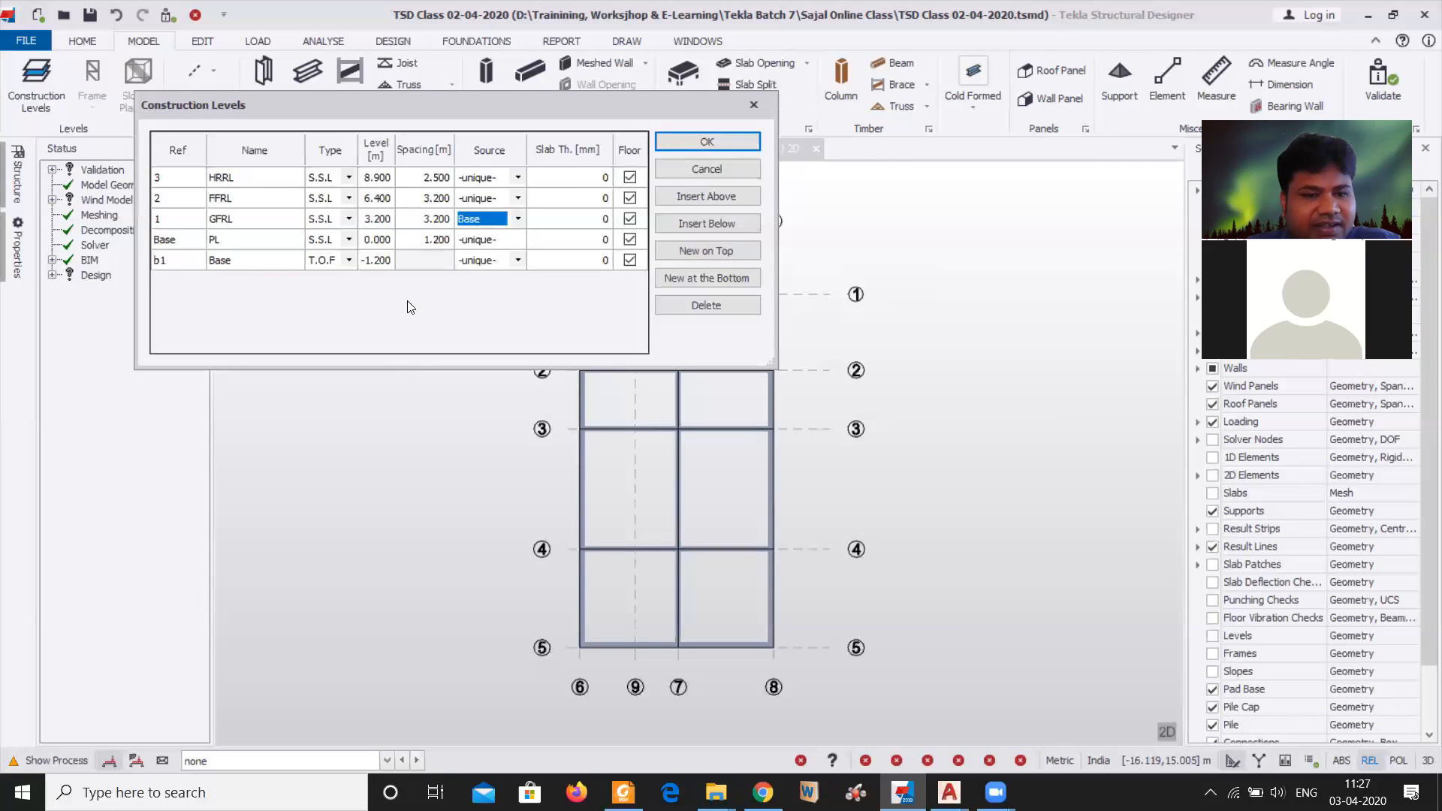
left_click(518, 220)
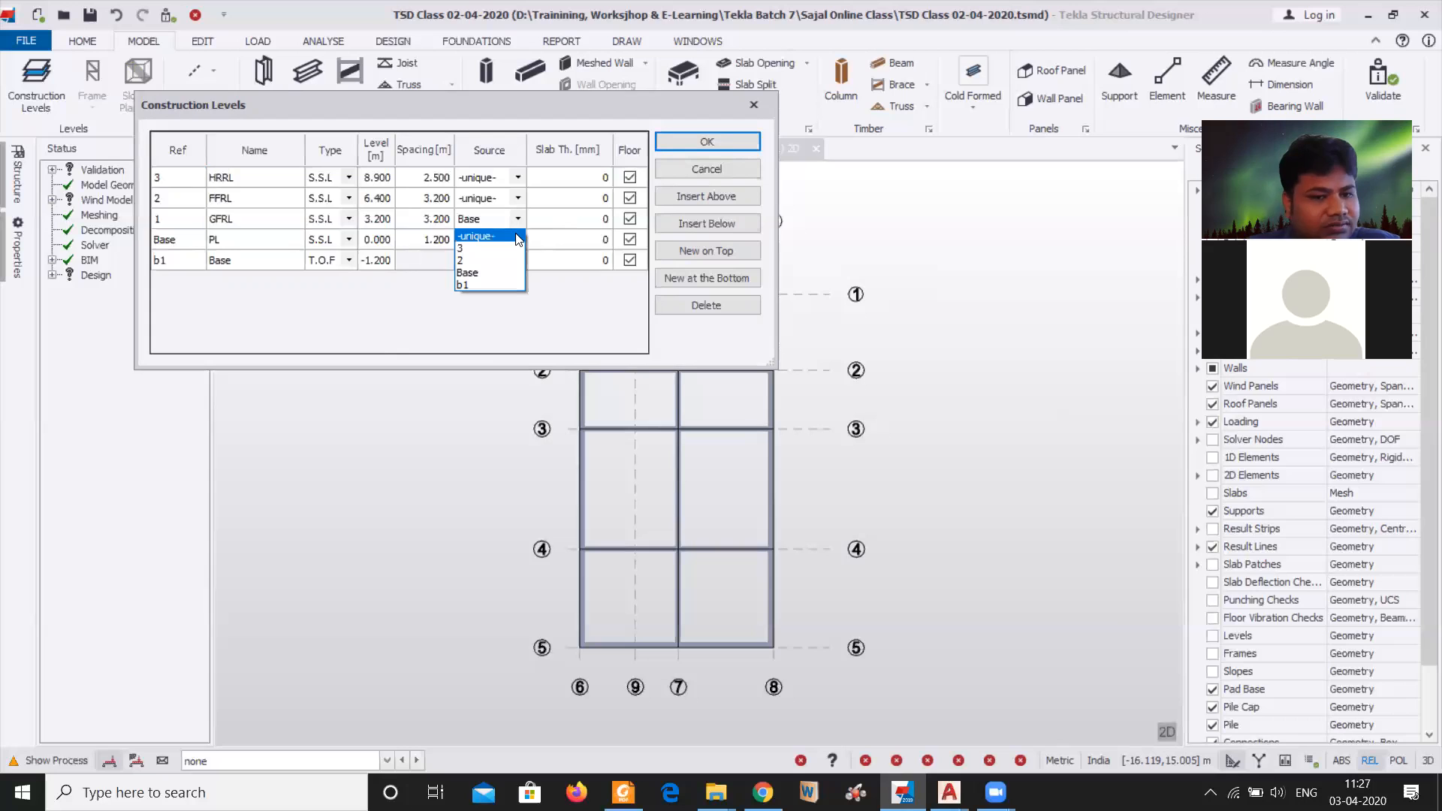
left_click(481, 236)
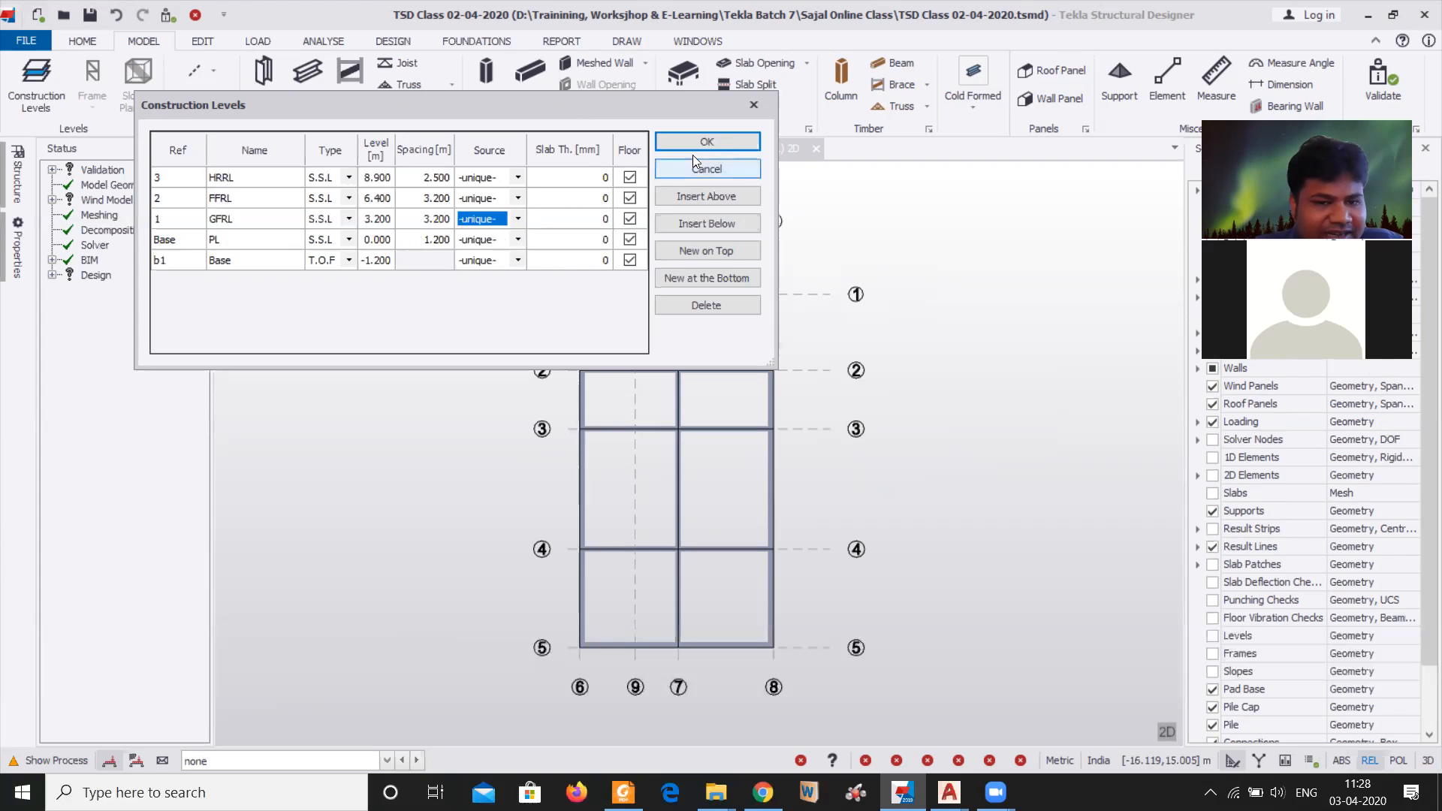
left_click(711, 139)
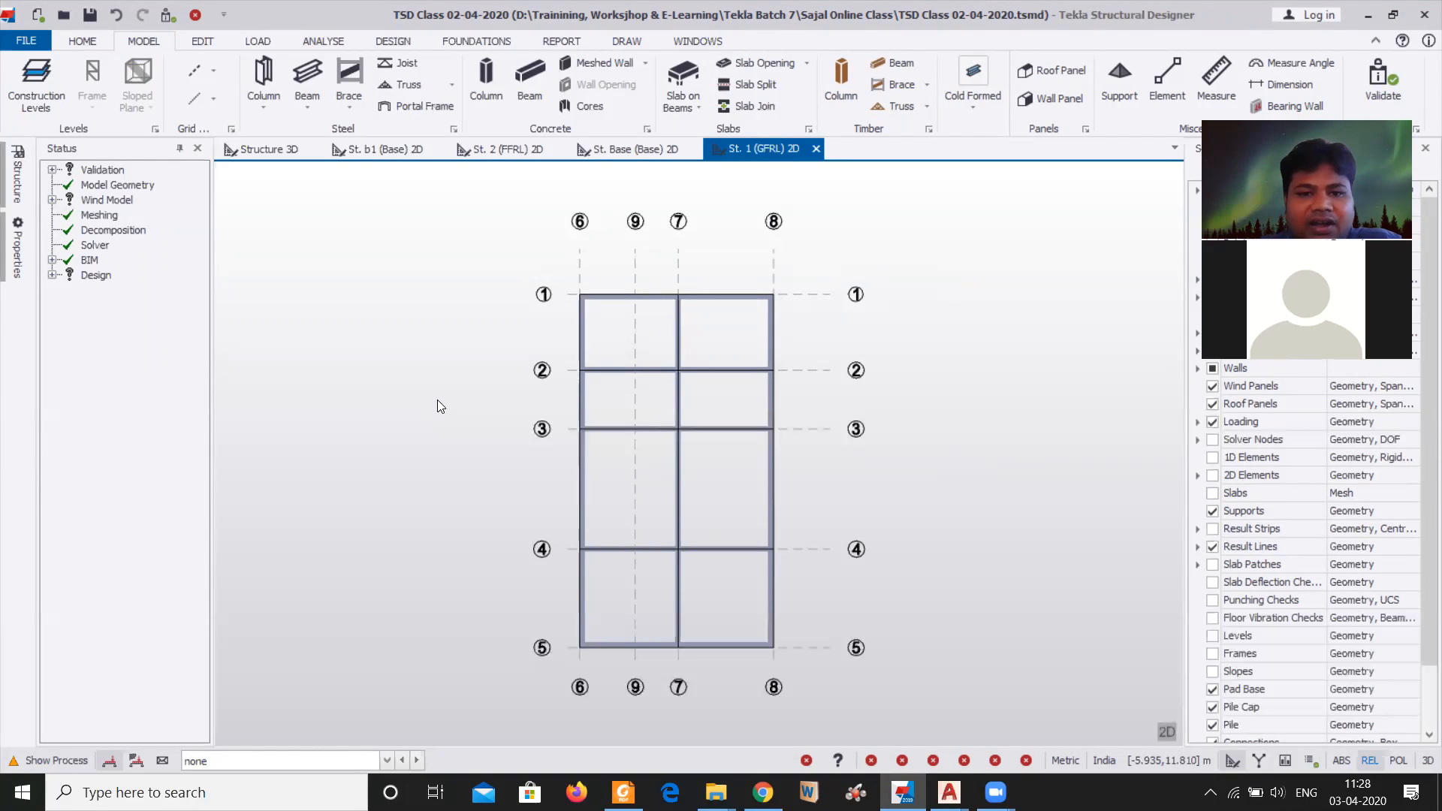
Start creating slab-on-beams items on the GFRL plan with the slab option set to Add to existing
left_click(690, 81)
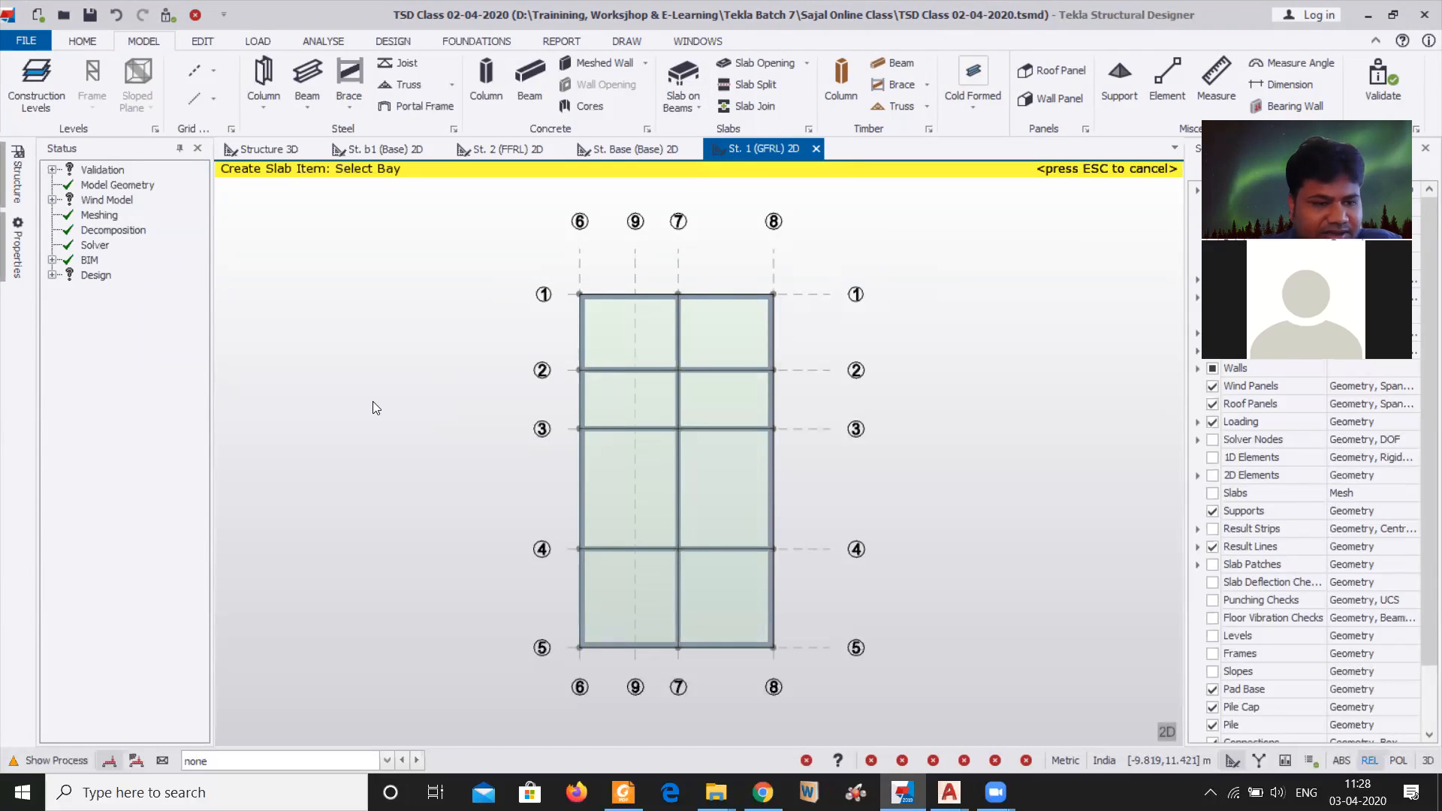
left_click(14, 247)
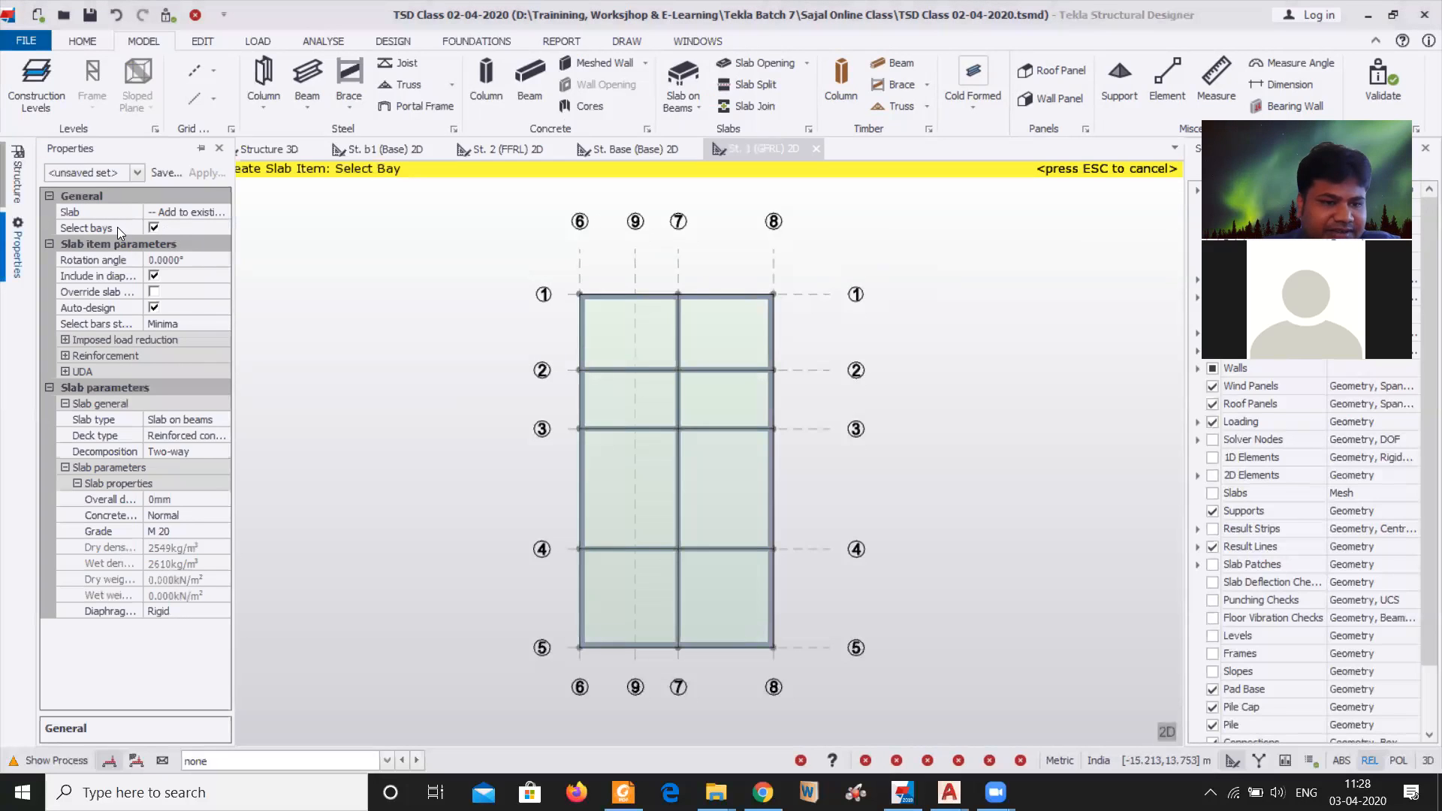
left_click(191, 212)
left_click(222, 212)
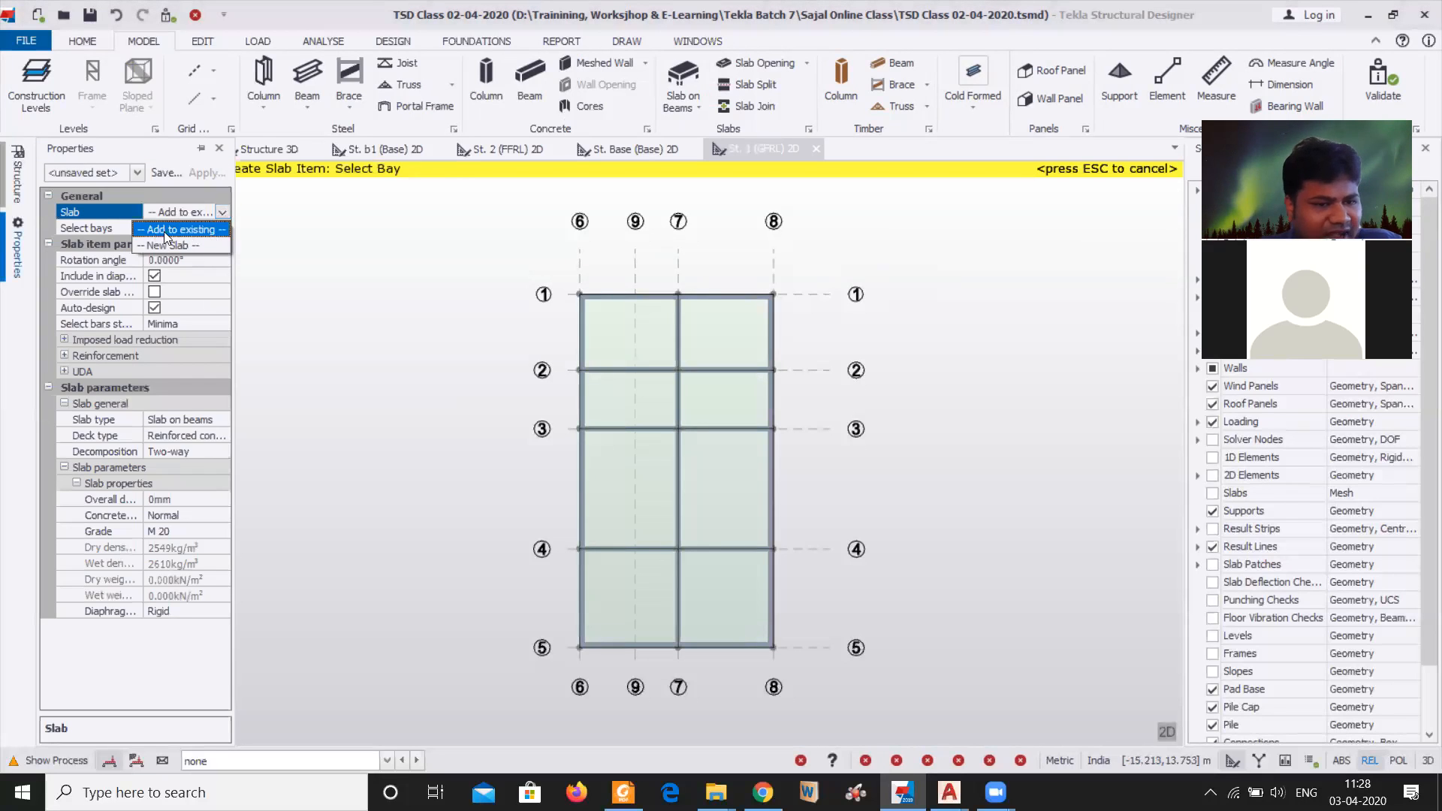
left_click(208, 230)
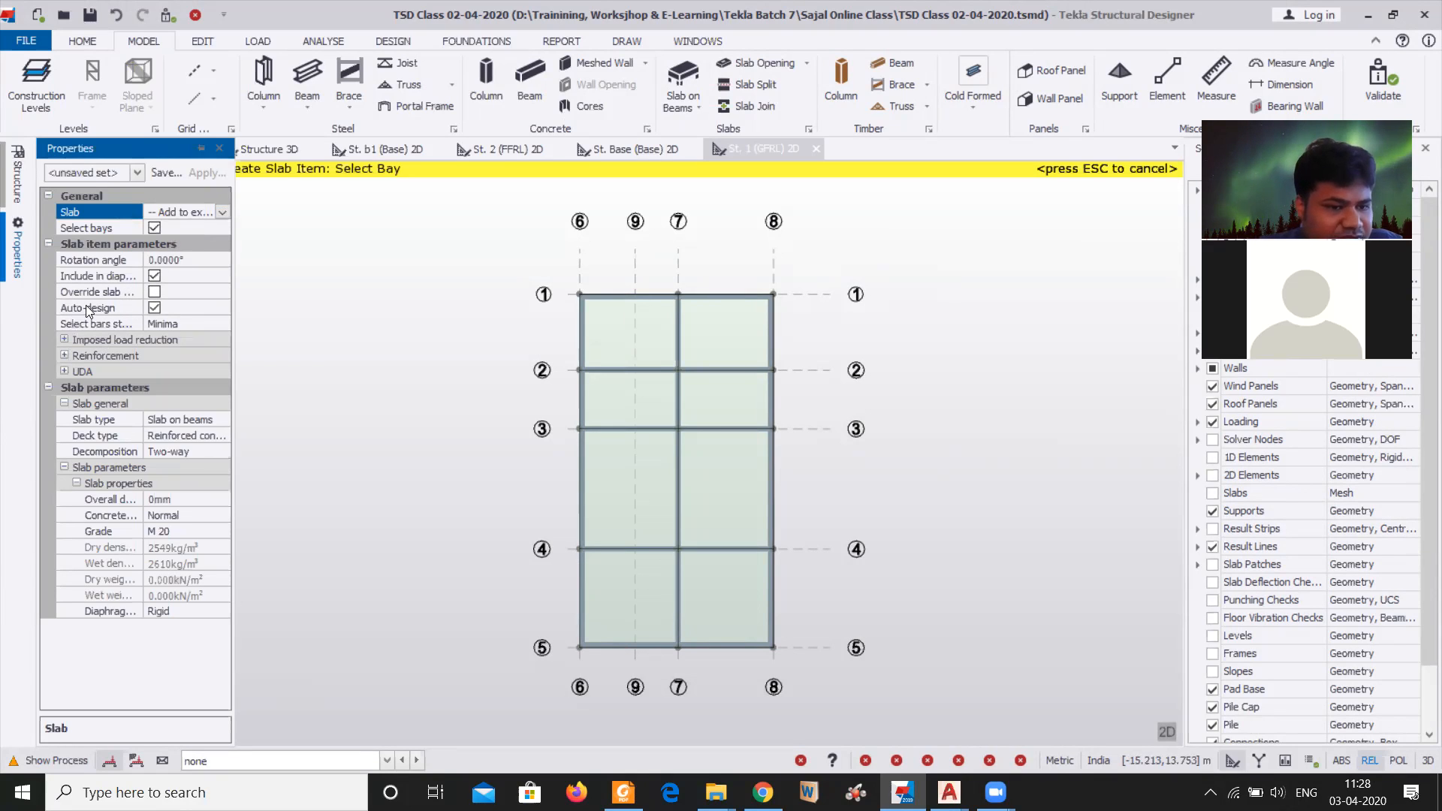
Review the slab's decomposition, concrete grade and diaphragm option in its properties
left_click(197, 453)
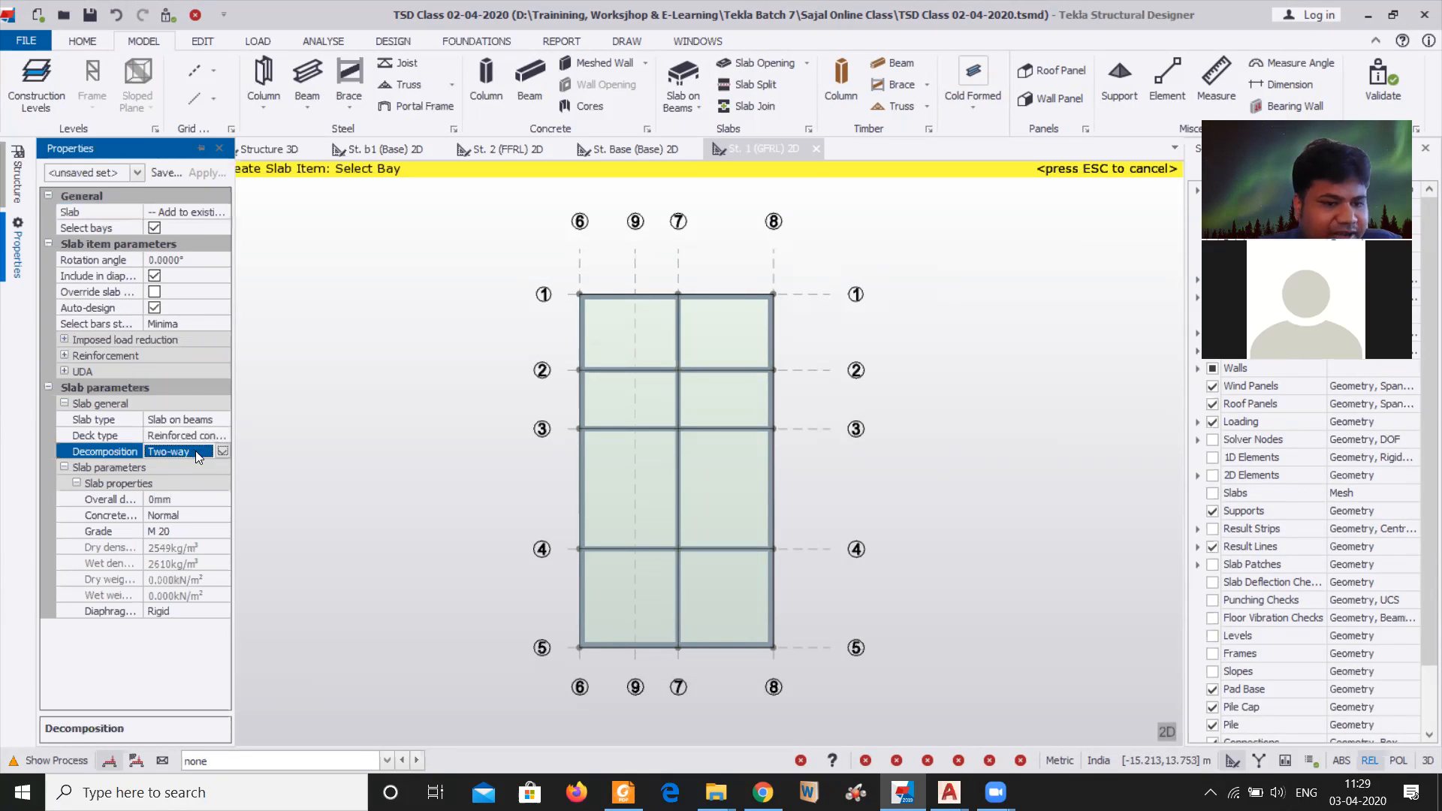
left_click(222, 451)
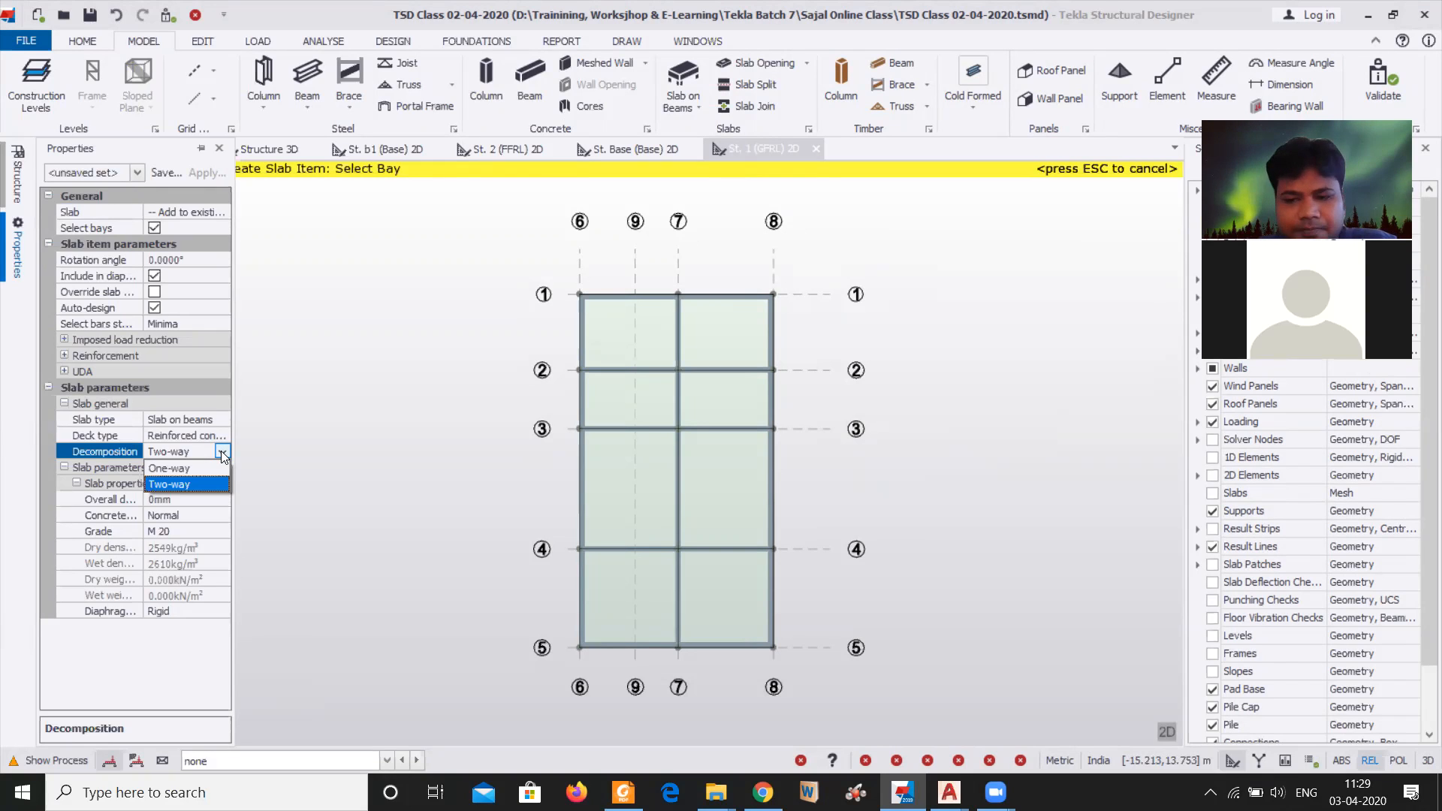
left_click(224, 451)
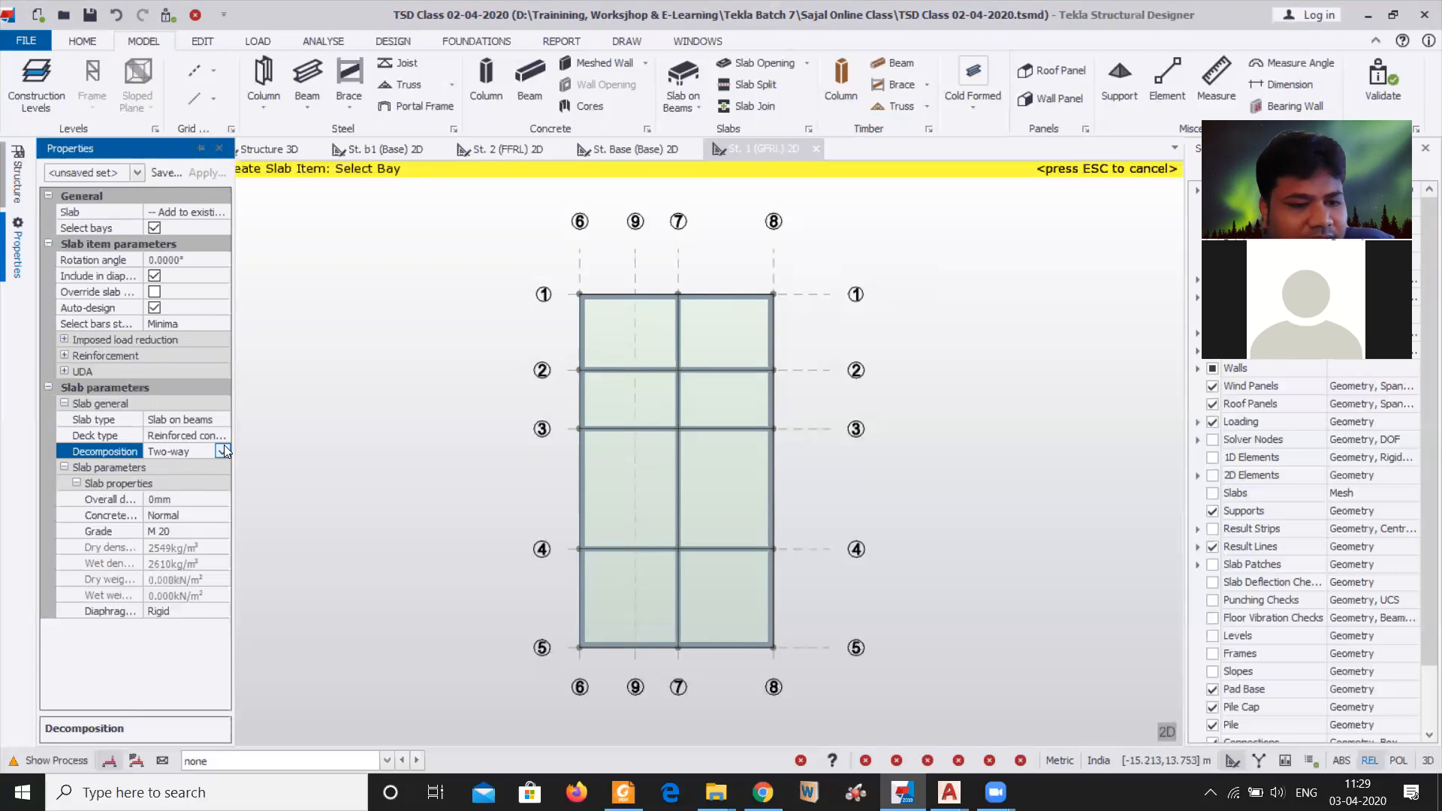
left_click(811, 111)
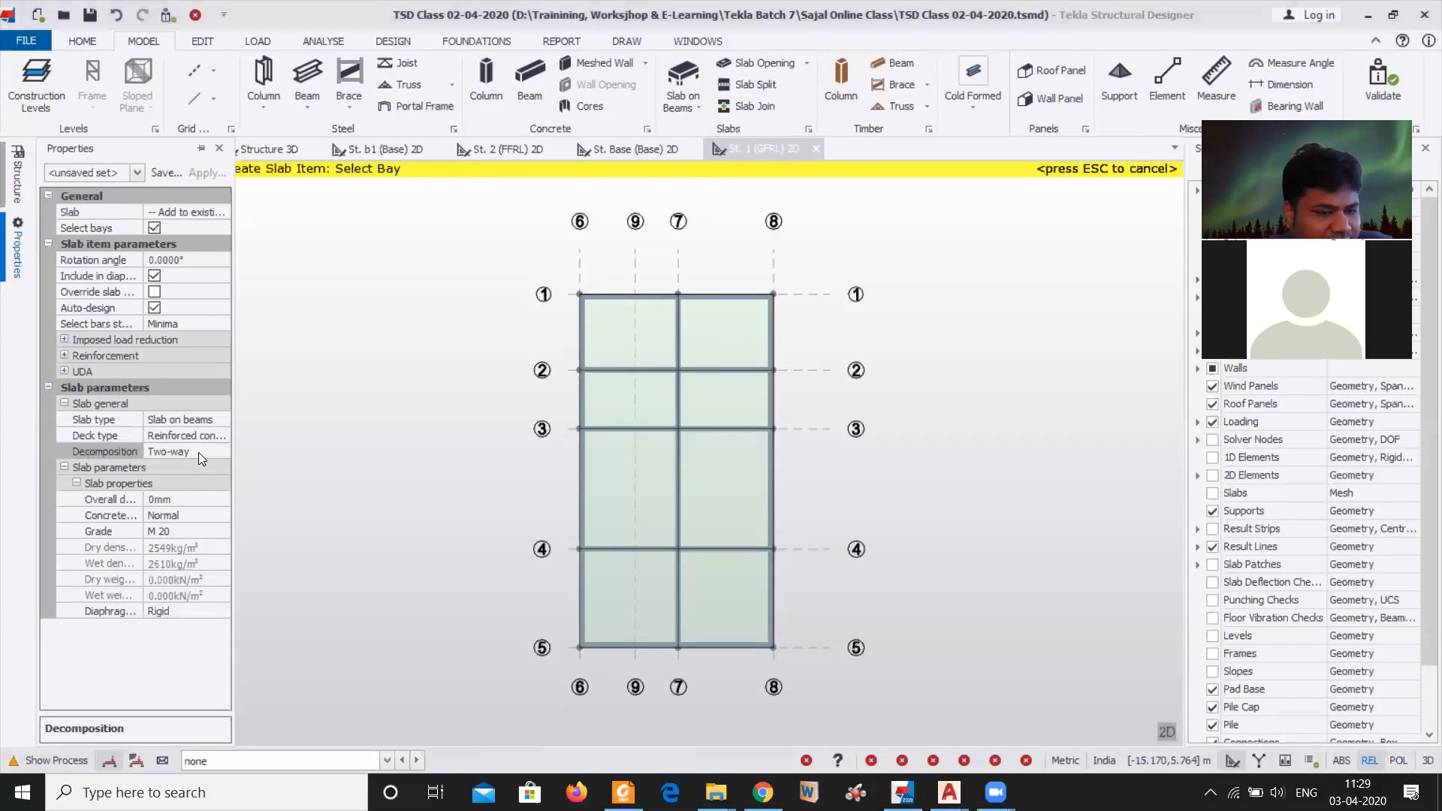
left_click(213, 530)
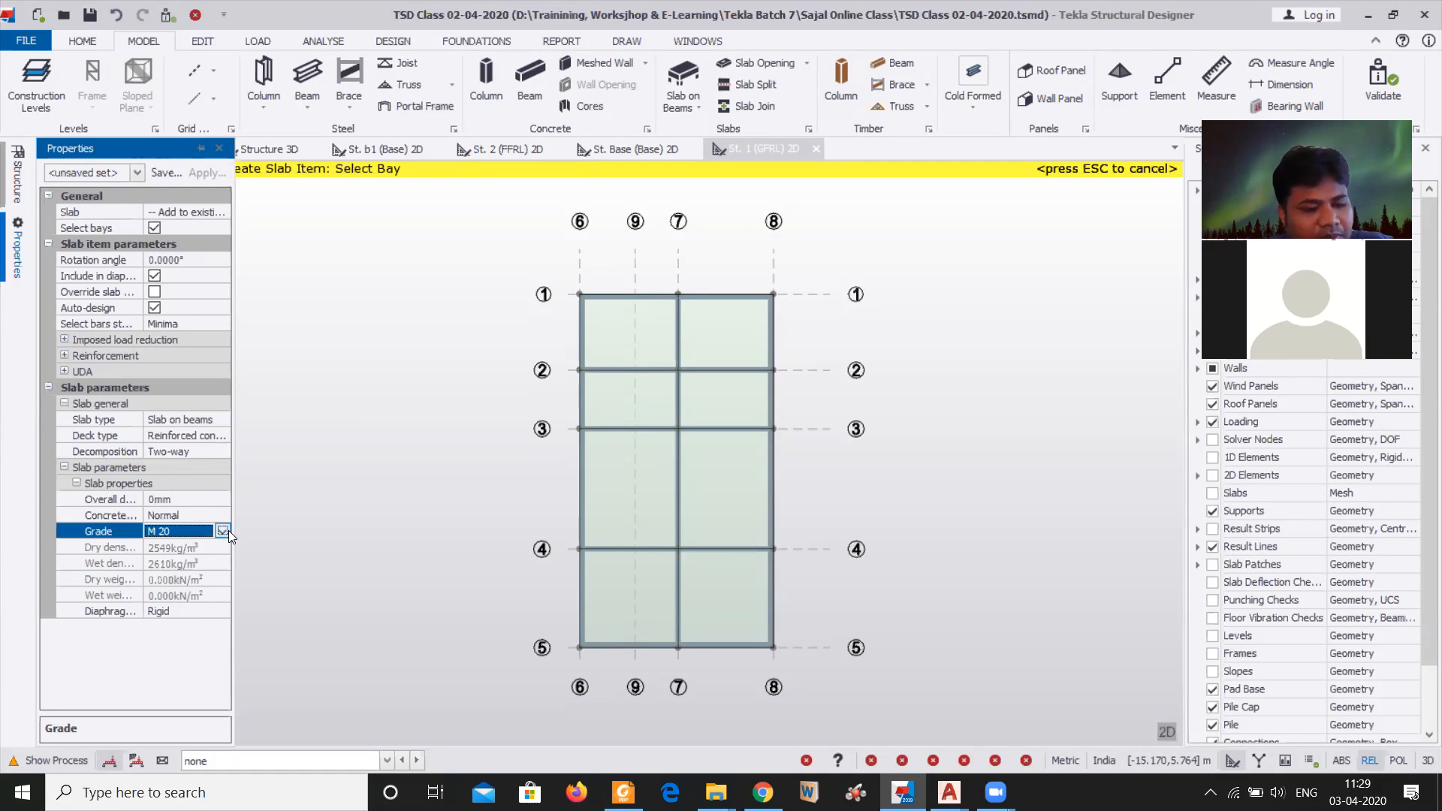
left_click(64, 468)
left_click(65, 467)
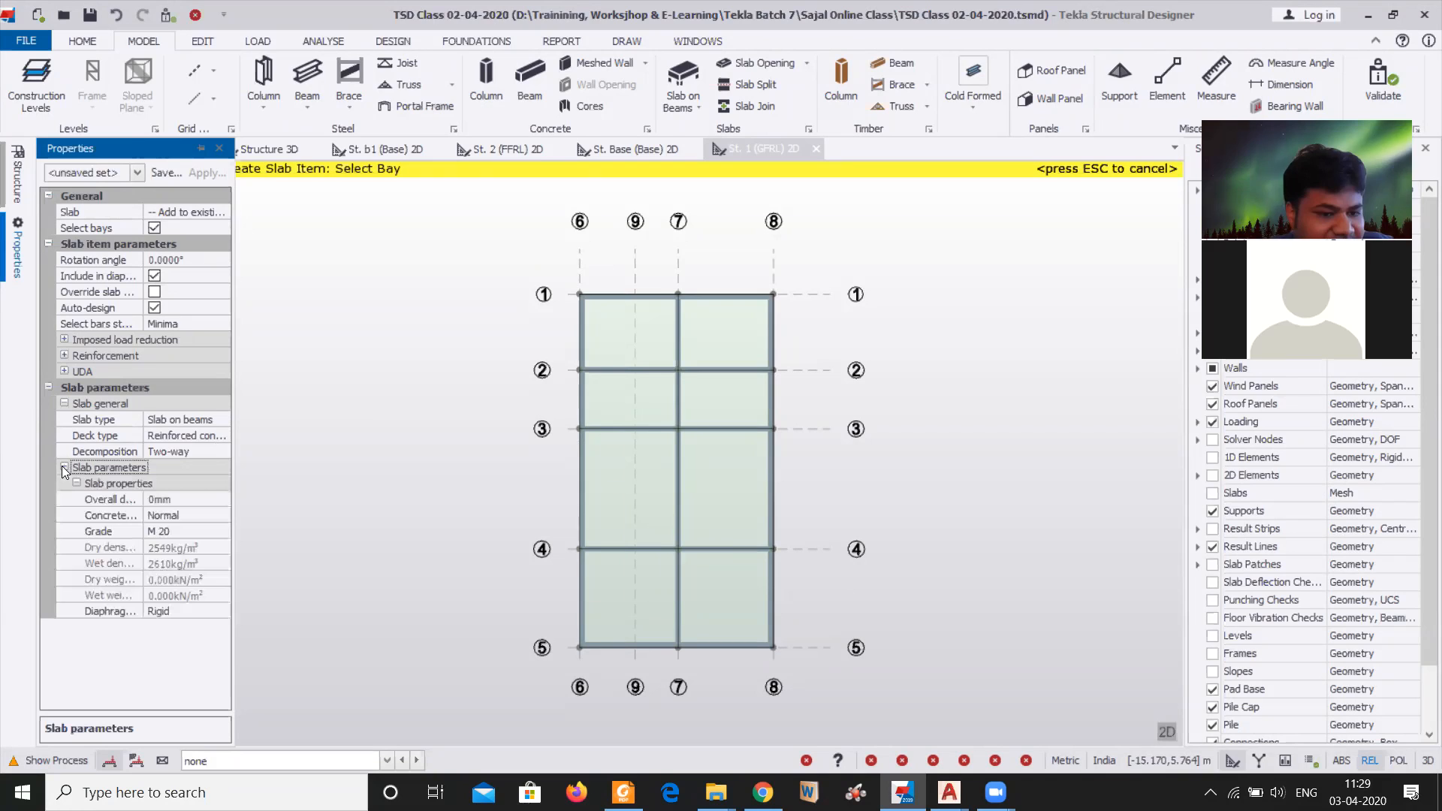
left_click(176, 613)
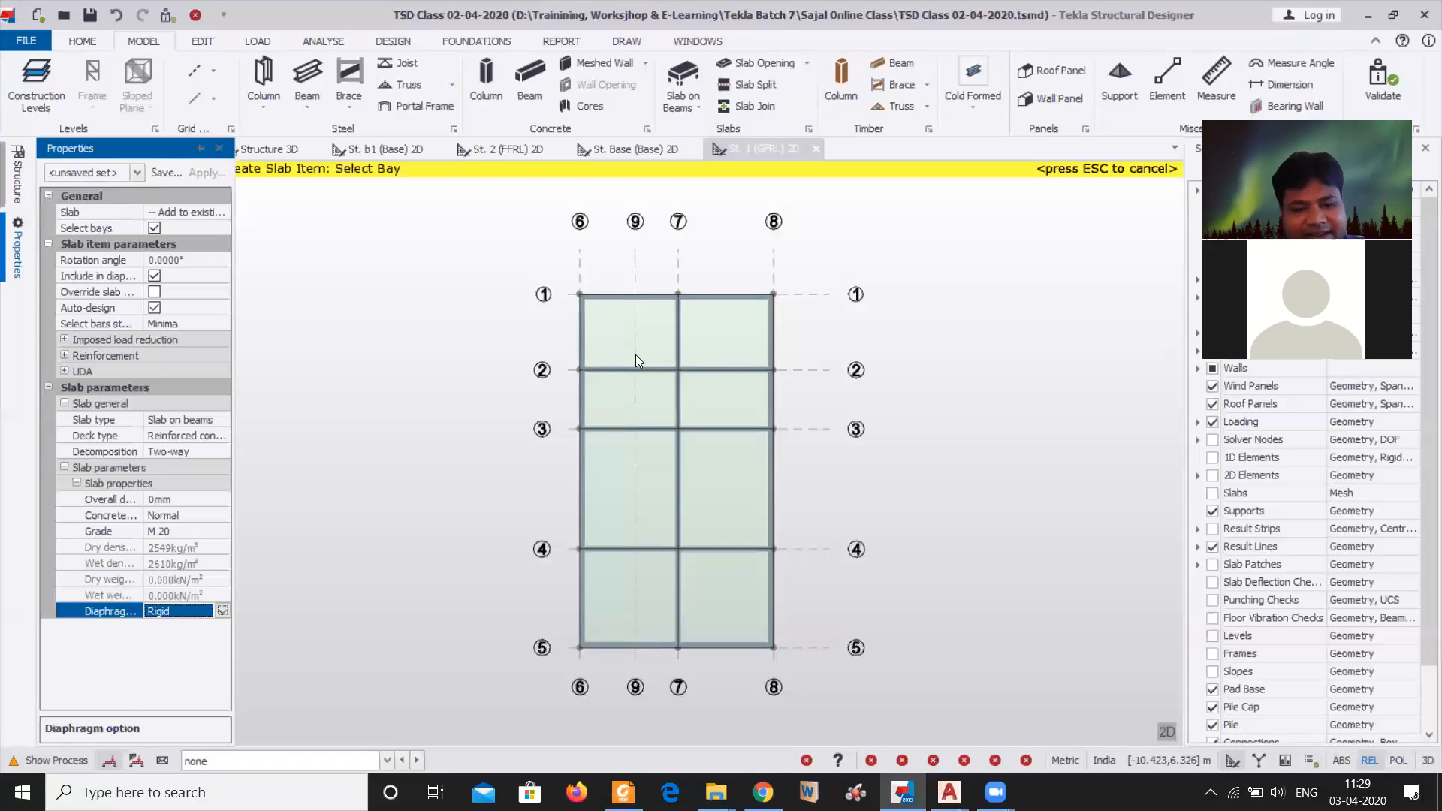
Create slab items in every GFRL bay except the one bounded by gridlines 4, 5, 6 and 7, and end slab creation
mouse_move(649, 347)
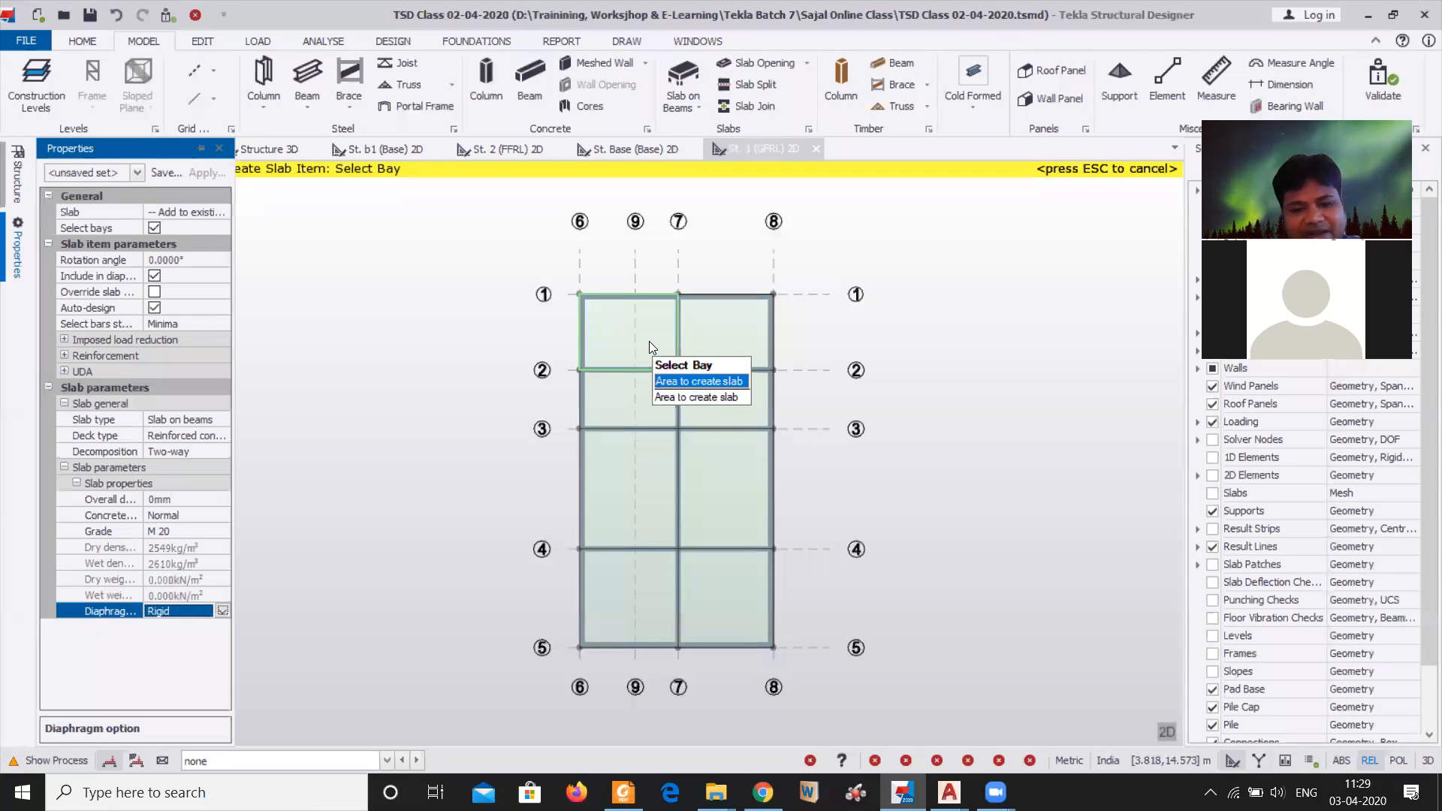
left_click(649, 344)
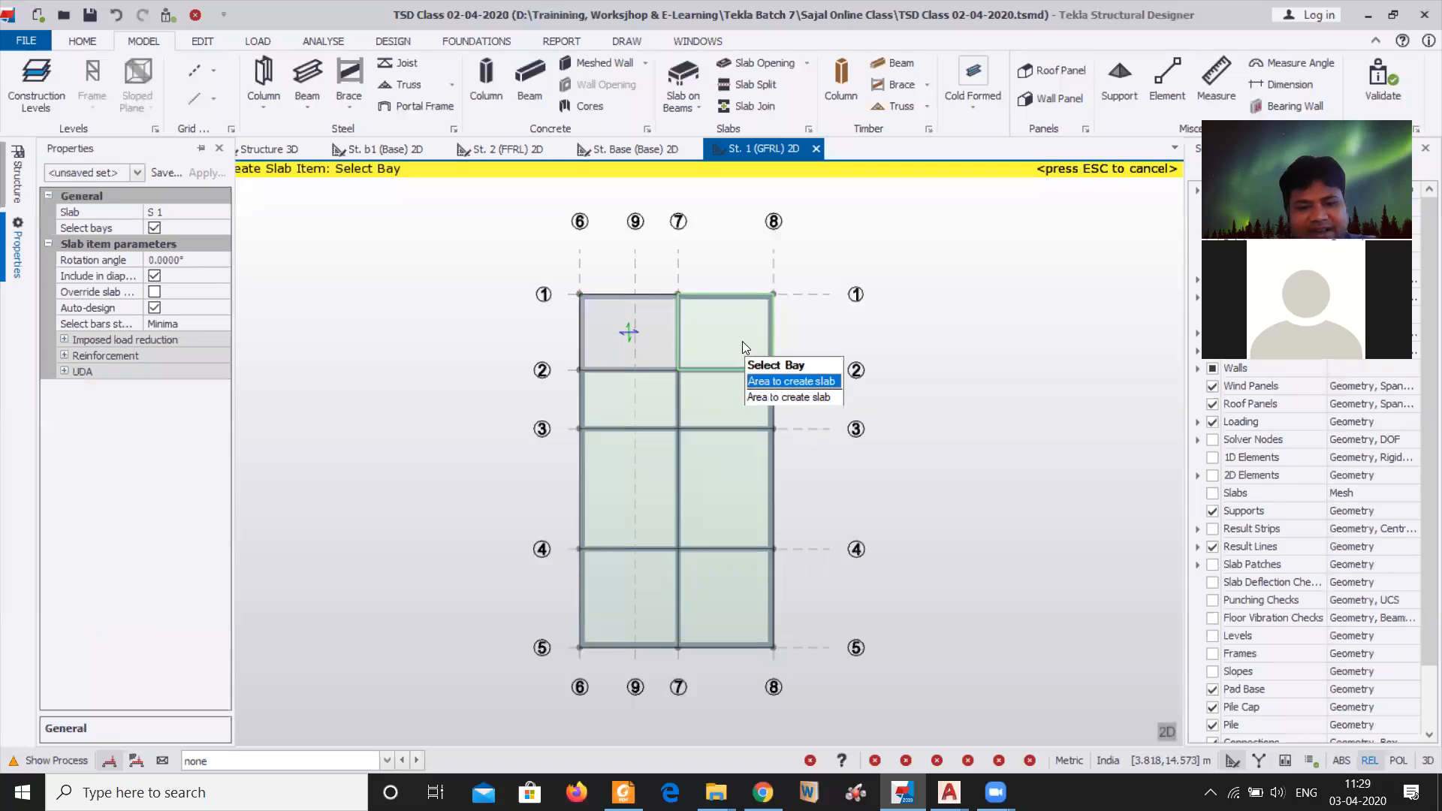
left_click(742, 342)
left_click(637, 401)
left_click(723, 391)
left_click(631, 473)
left_click(733, 486)
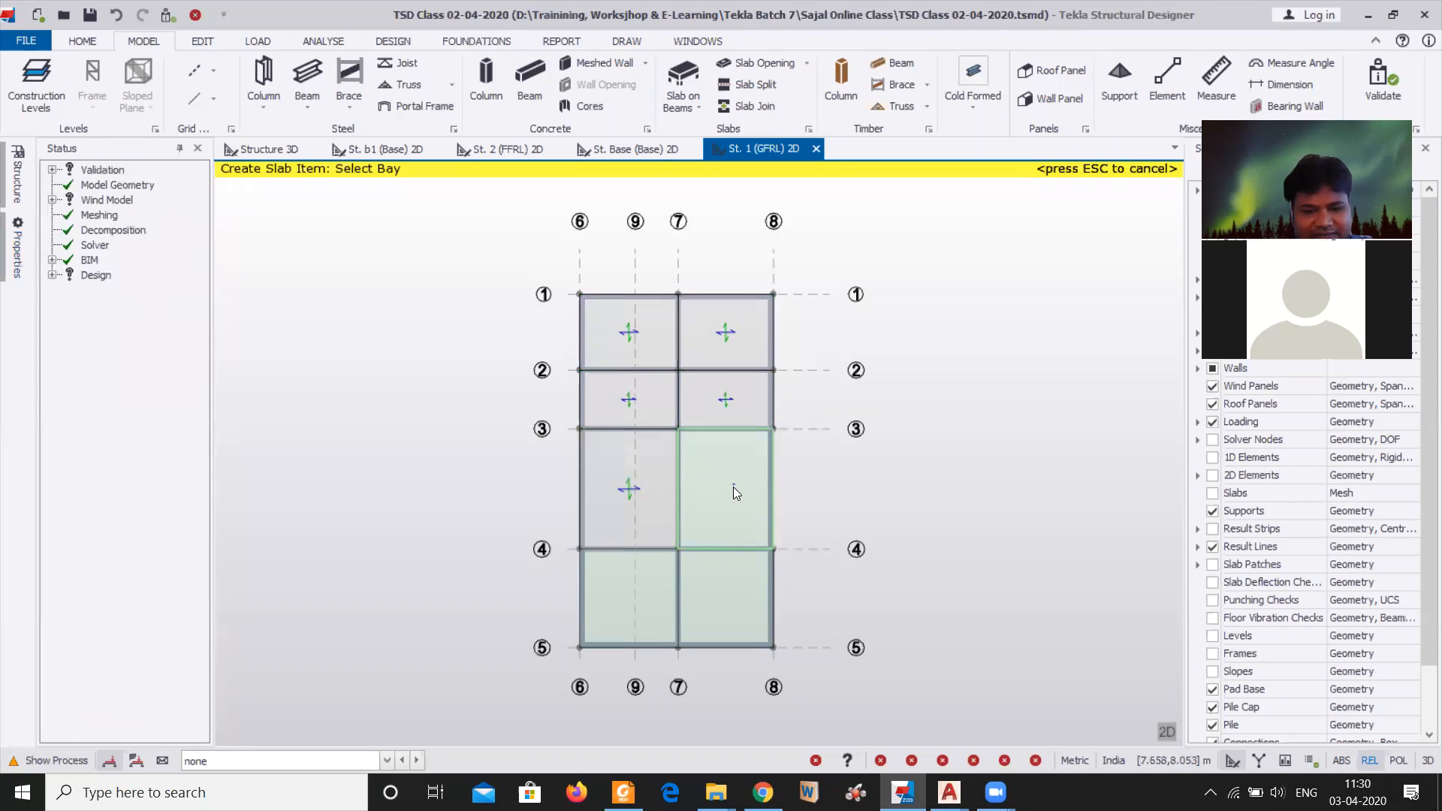
left_click(709, 608)
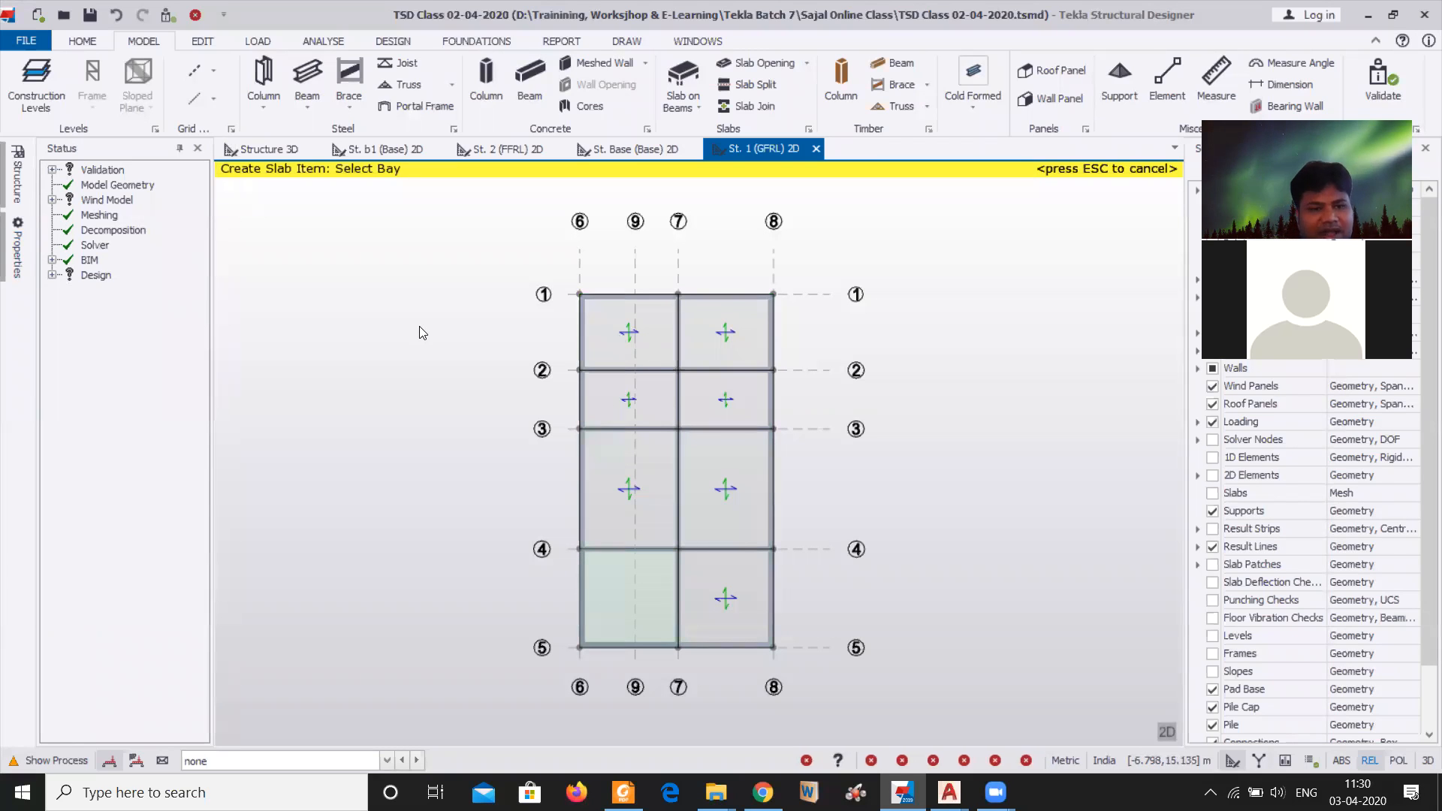
key("Escape")
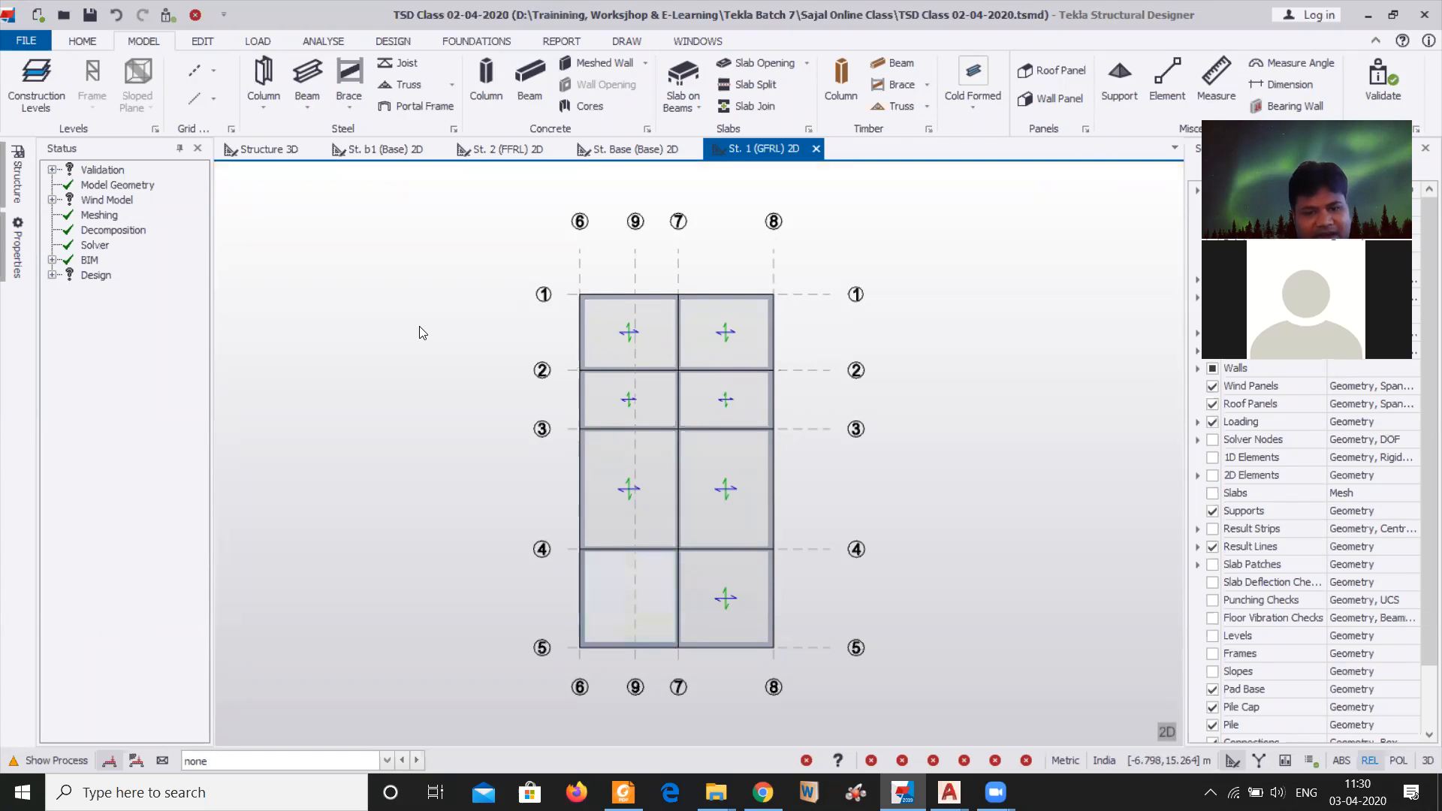
Inspect the new GFRL slabs in the Structure 3D view and clear the current beam selection
left_click(269, 149)
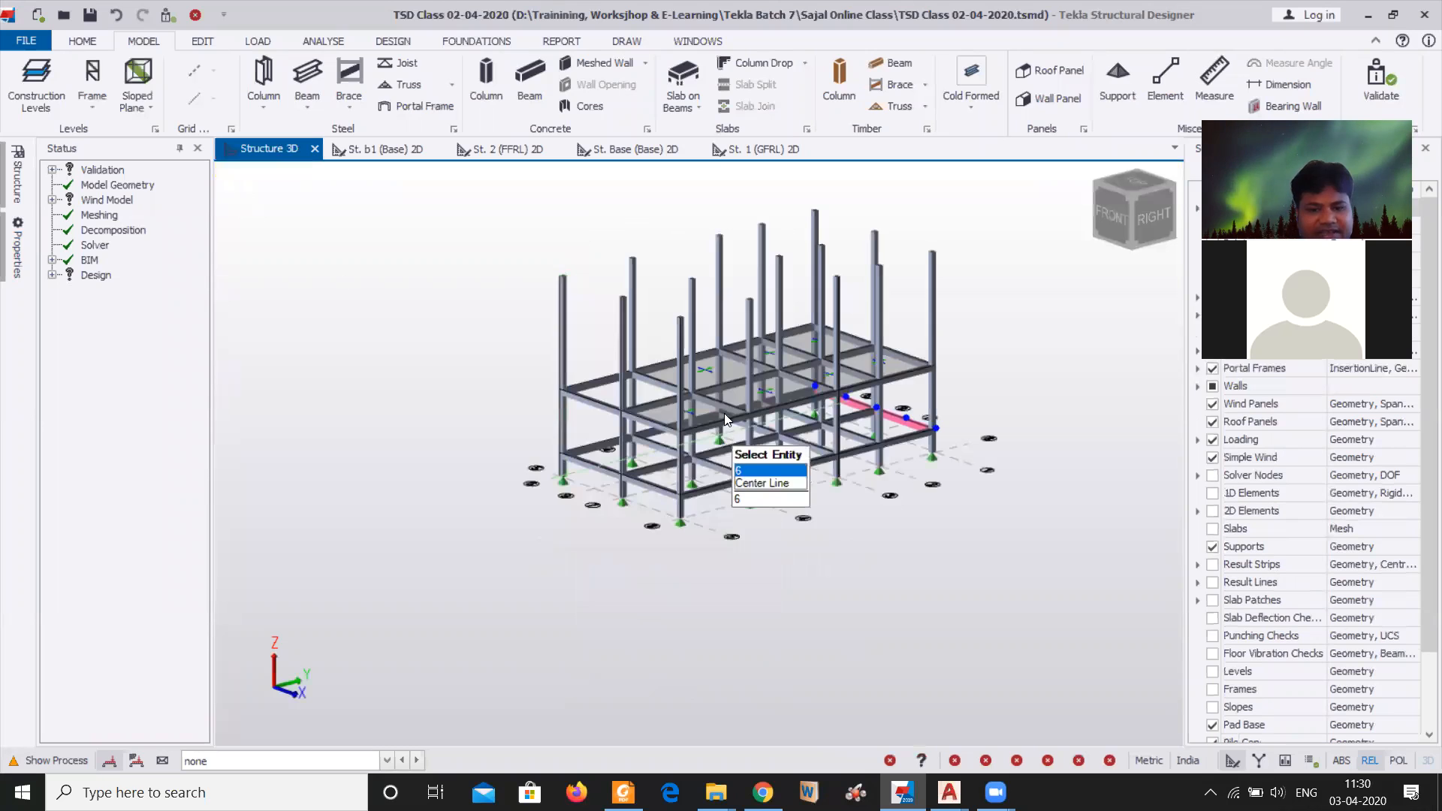
scroll(781, 384, "up", 3)
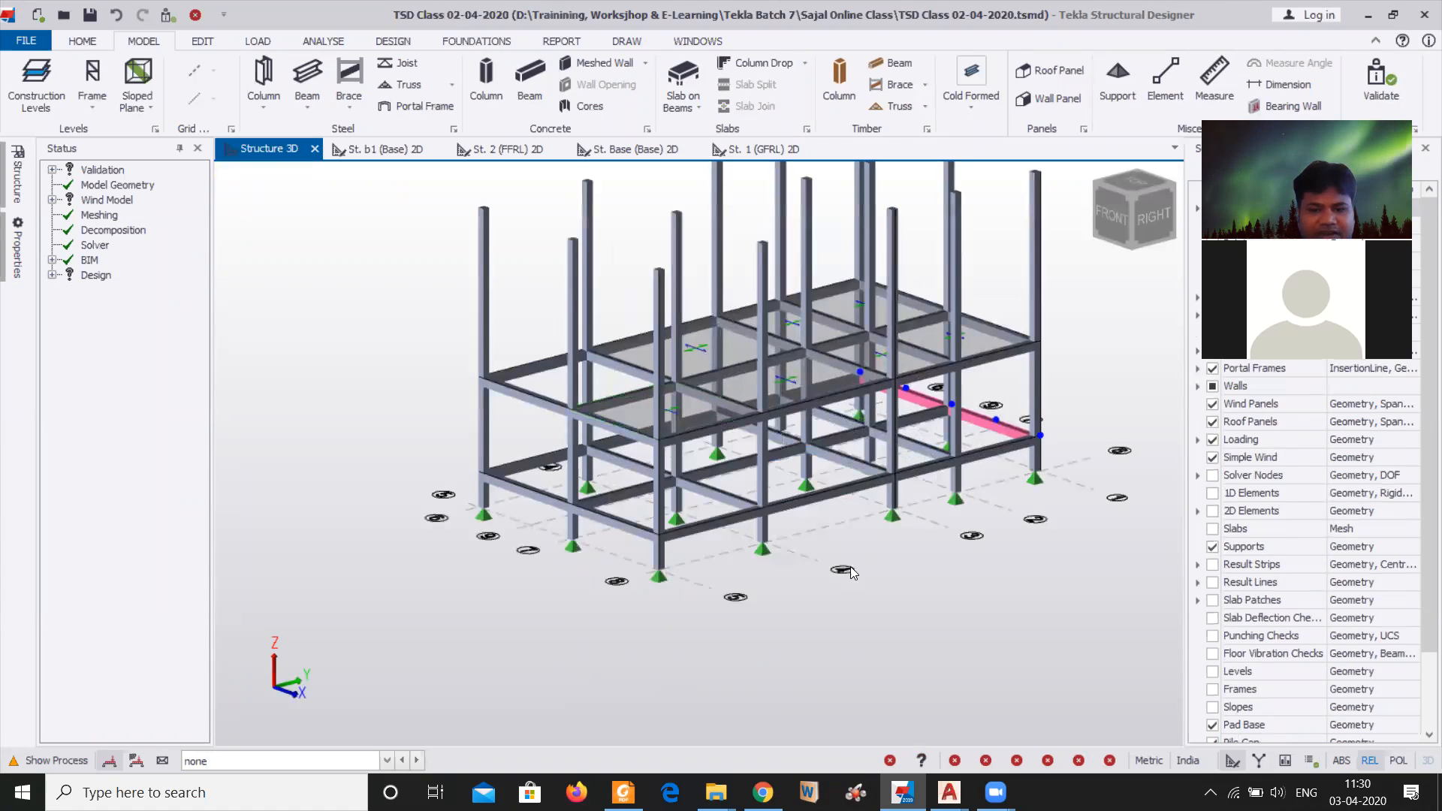
left_click(840, 605)
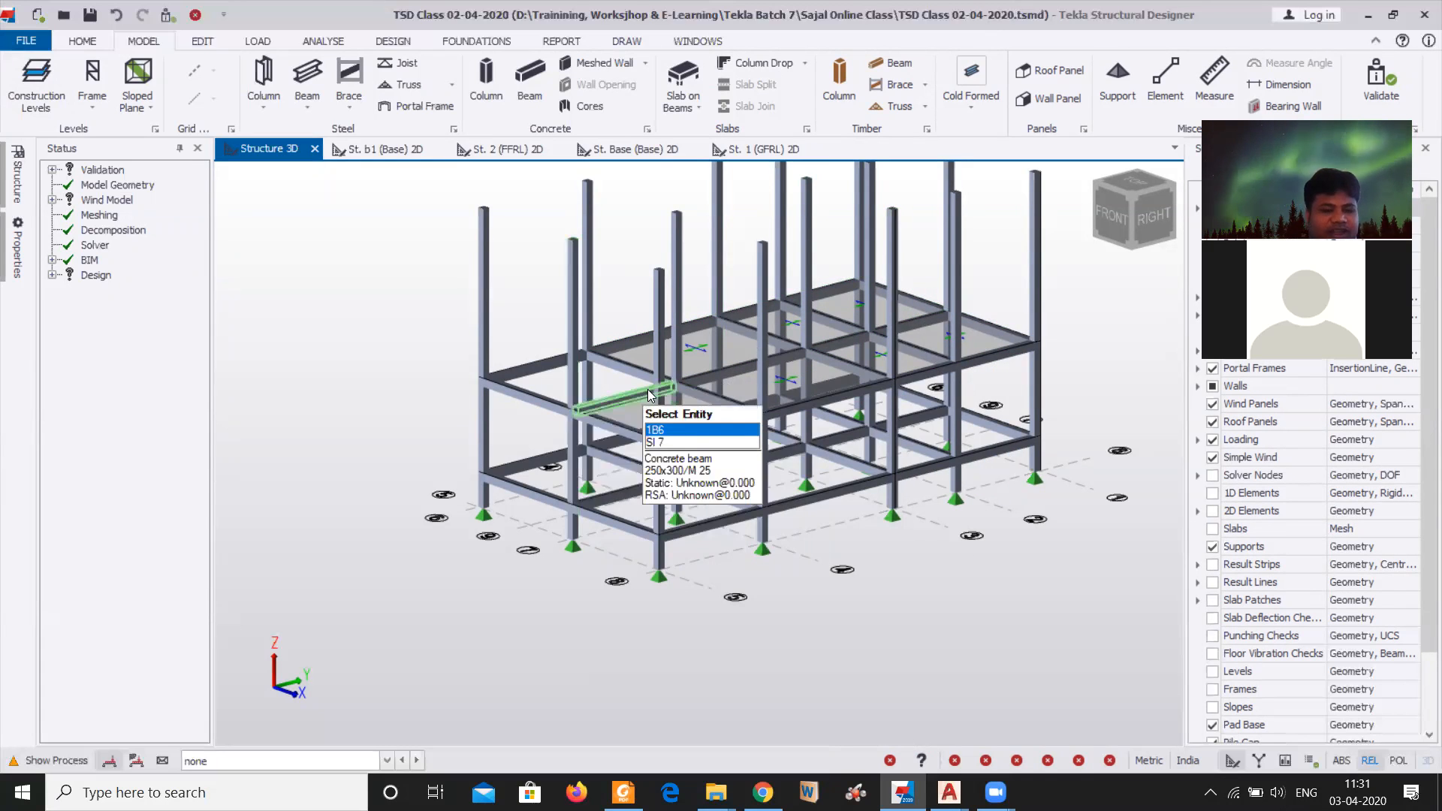
In the construction levels, set the slab thickness of GFRL, FFRL and HRRL to 100 mm
left_click(35, 85)
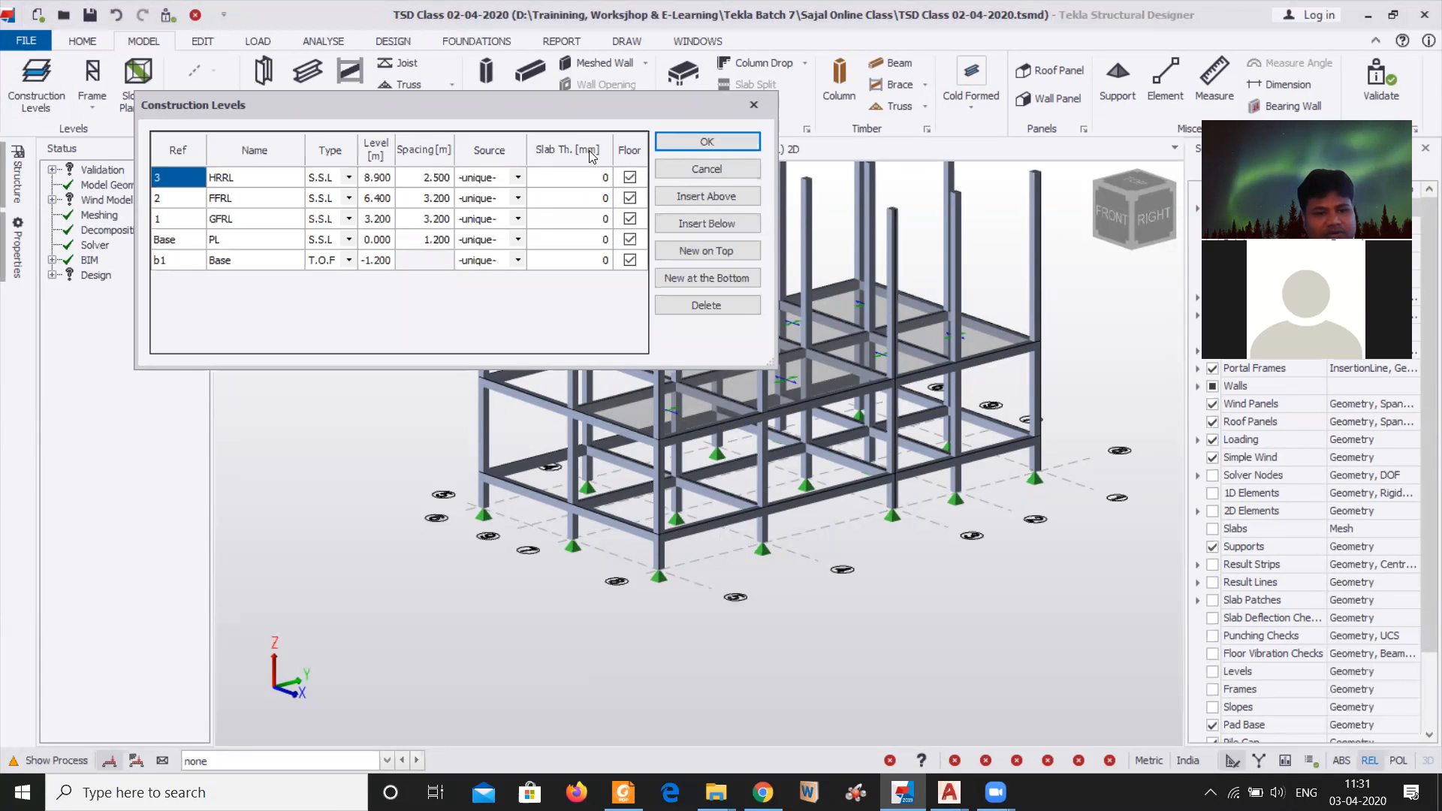
left_click(547, 219)
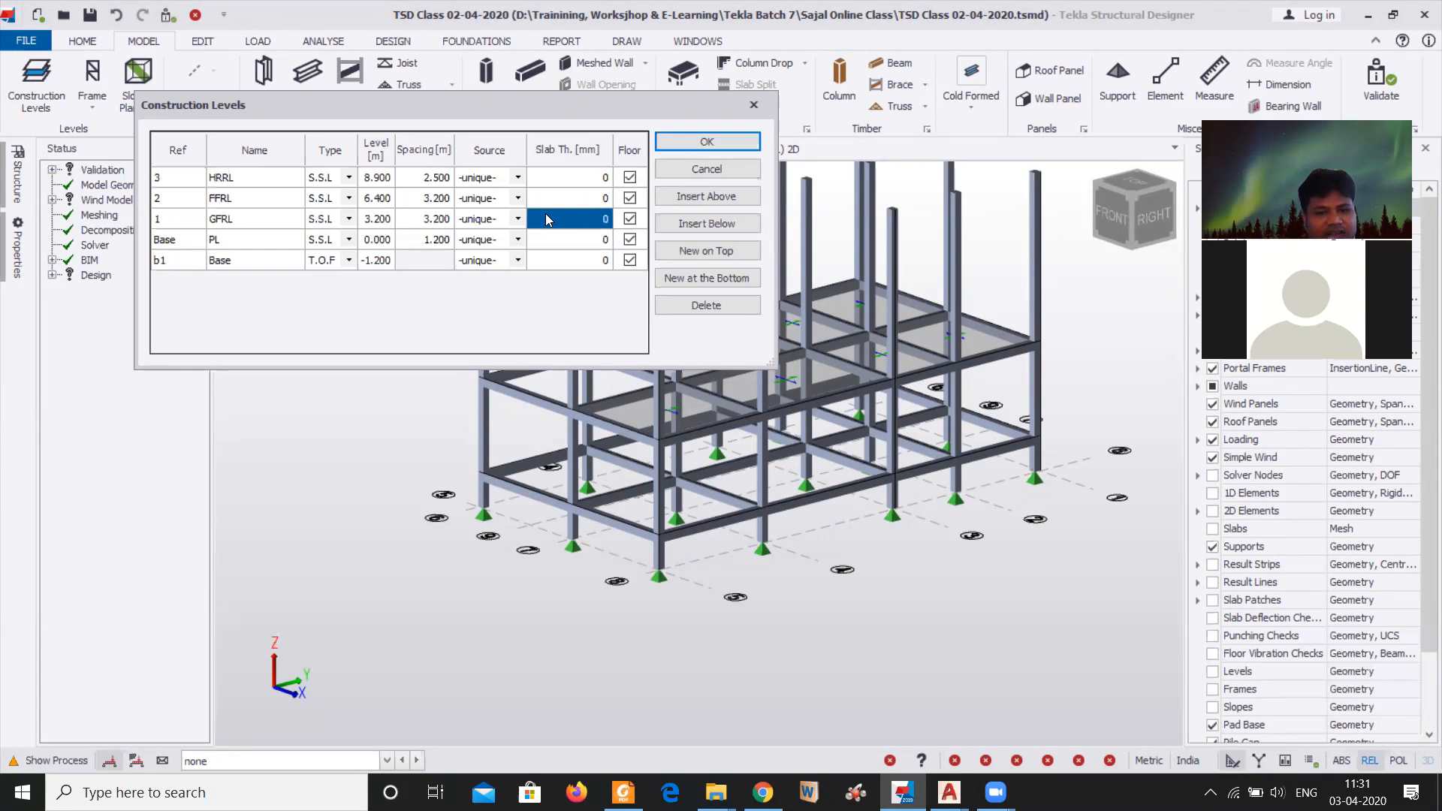
type("1")
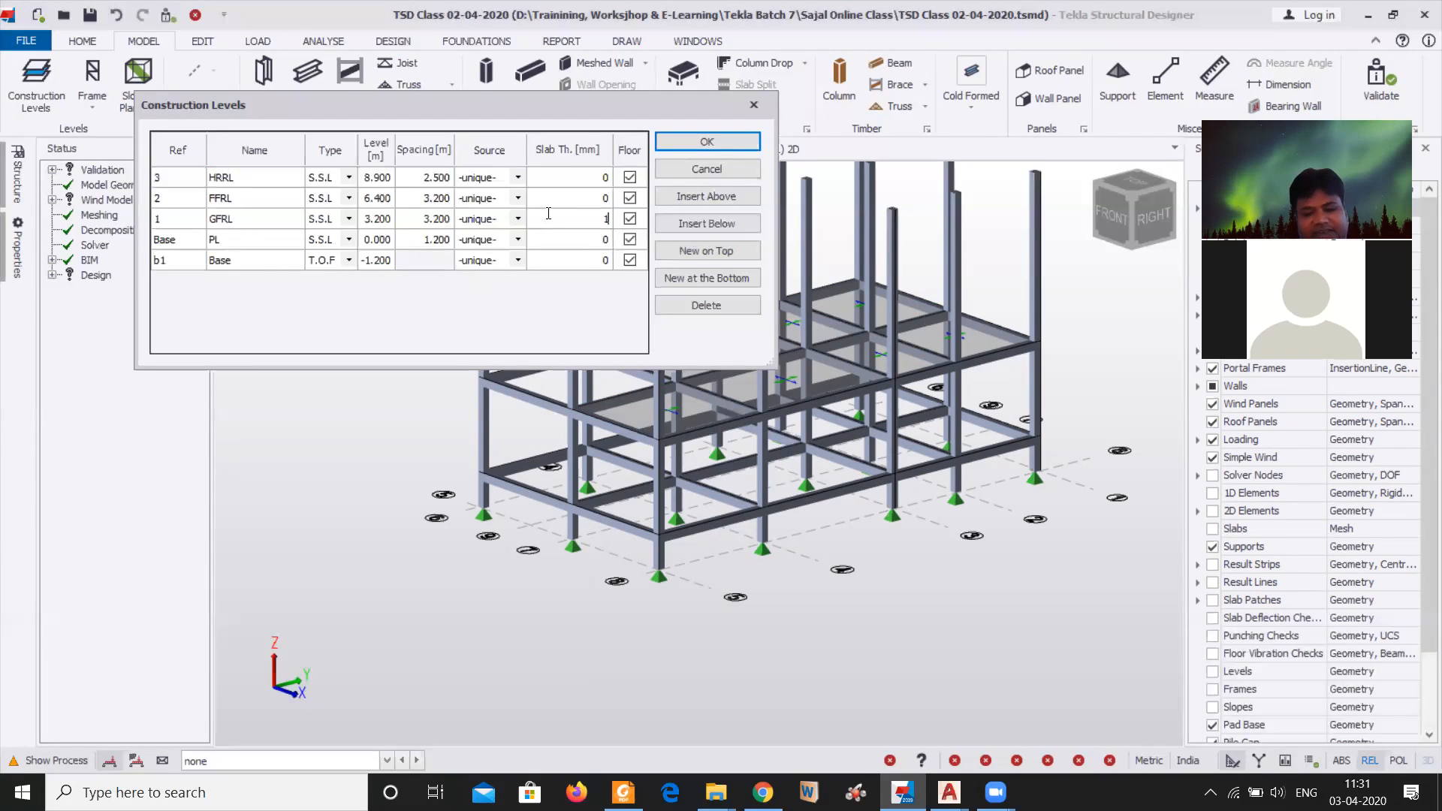
type("00")
left_click(599, 200)
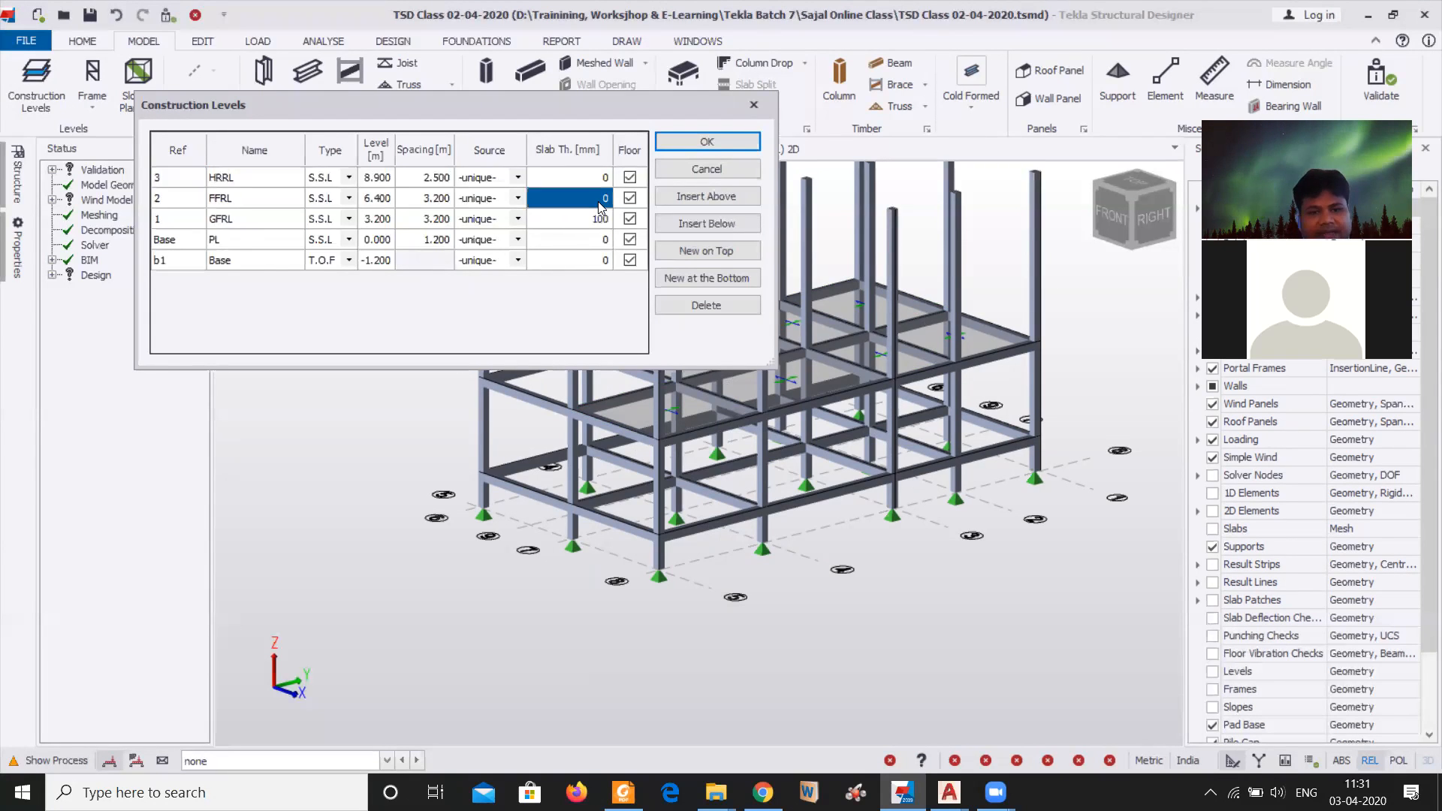
type("100")
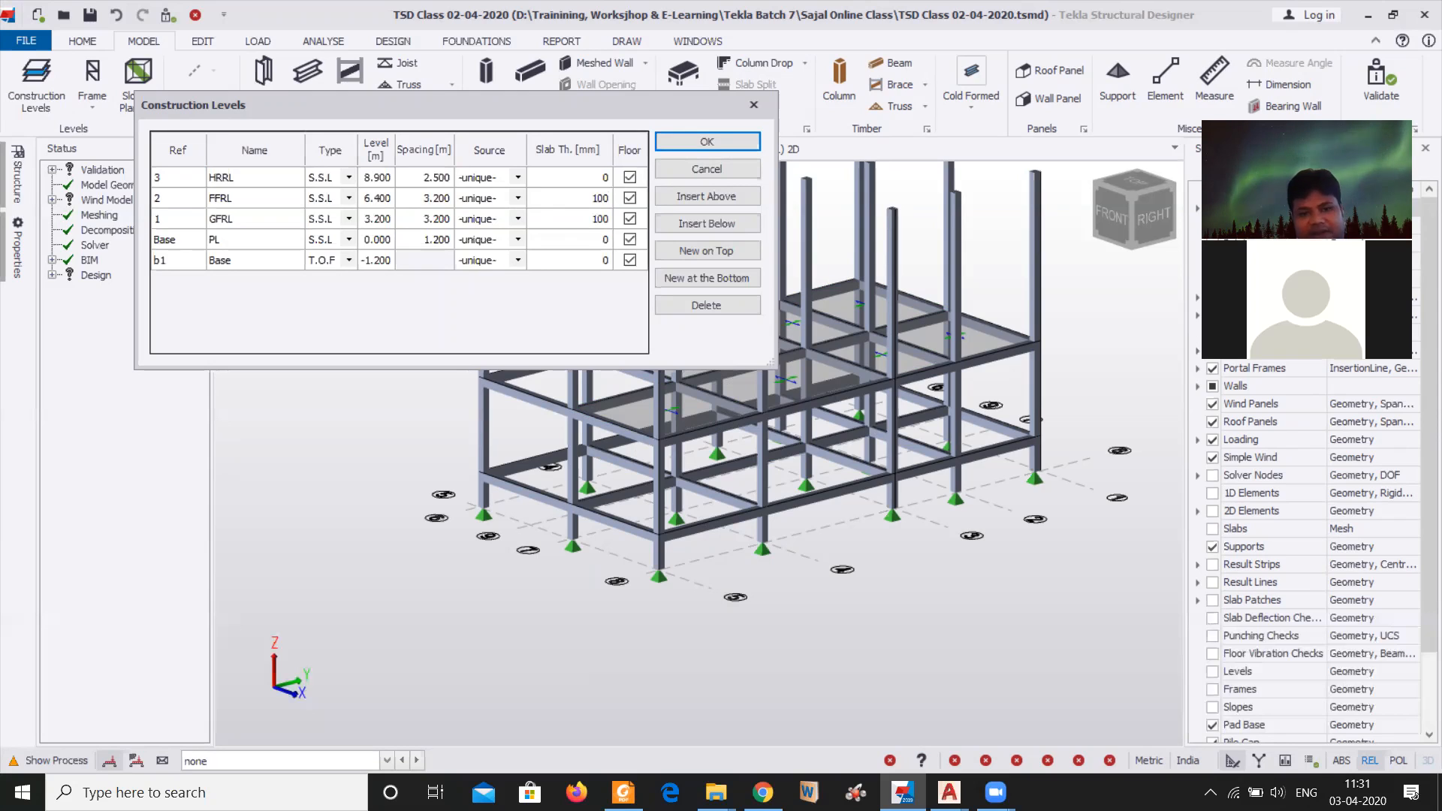
left_click(582, 181)
type("100")
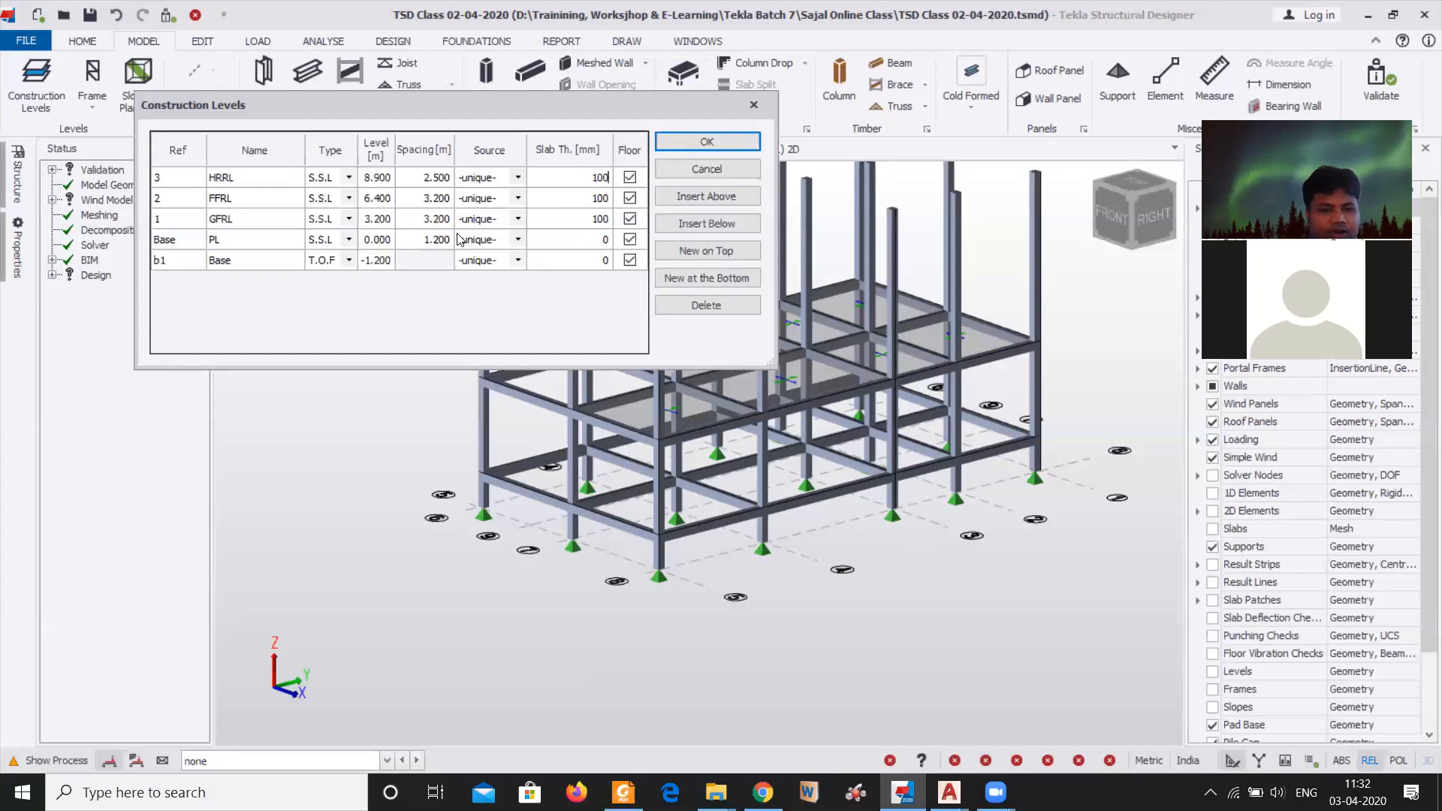
Set the source of the FFRL level to level 1 and apply the construction levels
left_click(520, 197)
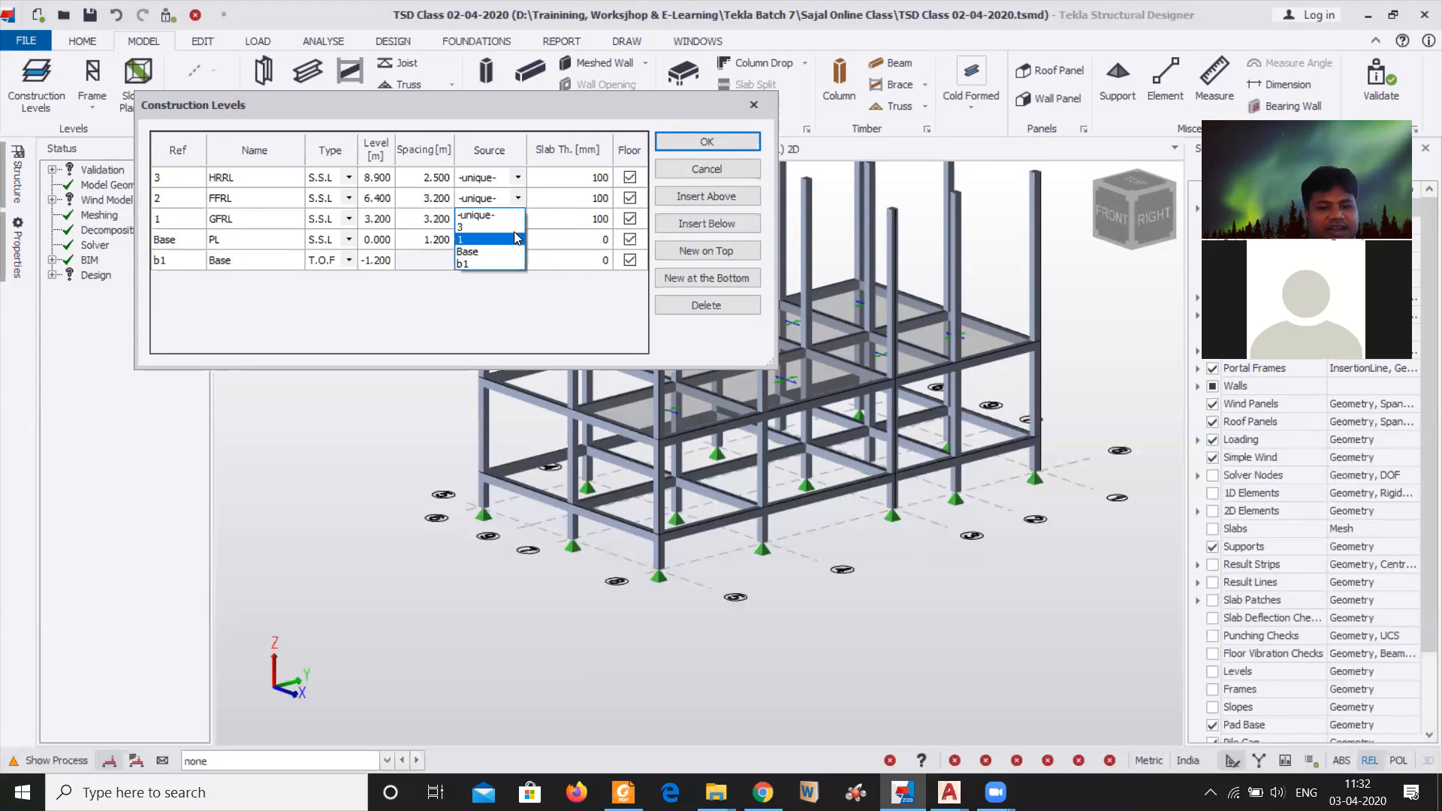
left_click(517, 239)
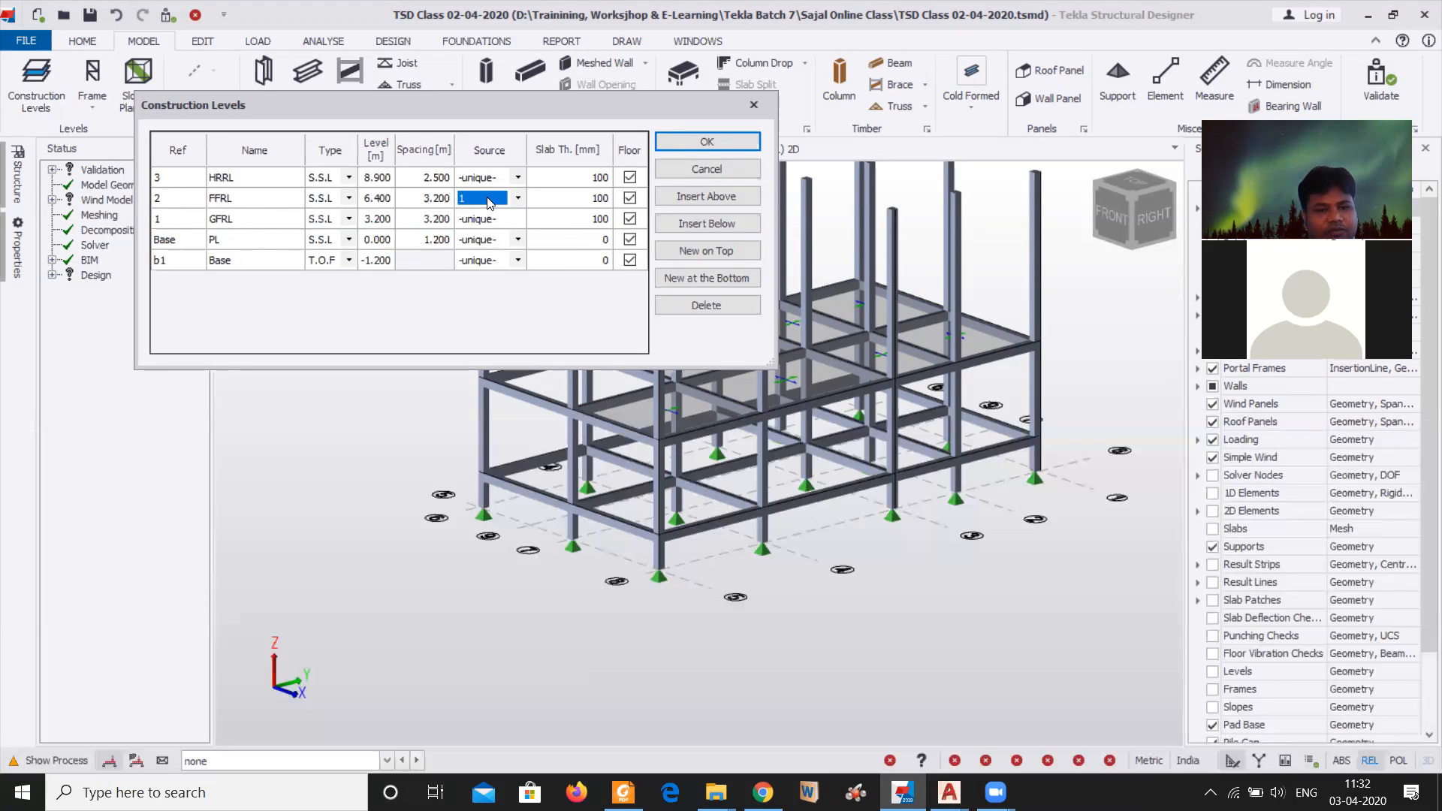
left_click(707, 142)
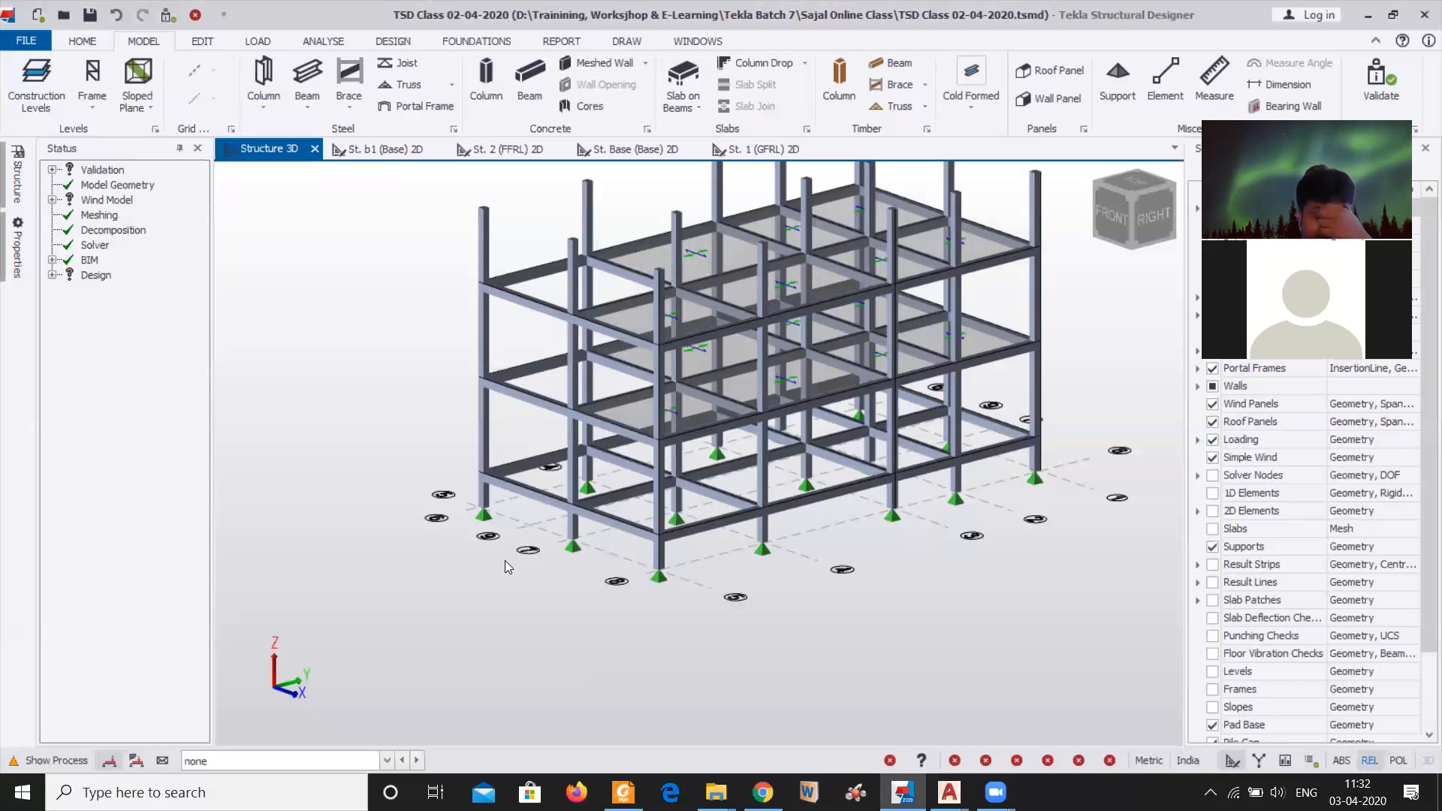
Examine the duplicated FFRL beams and slabs in the 3D structure from several angles
middle_click_drag(576, 571, 569, 611)
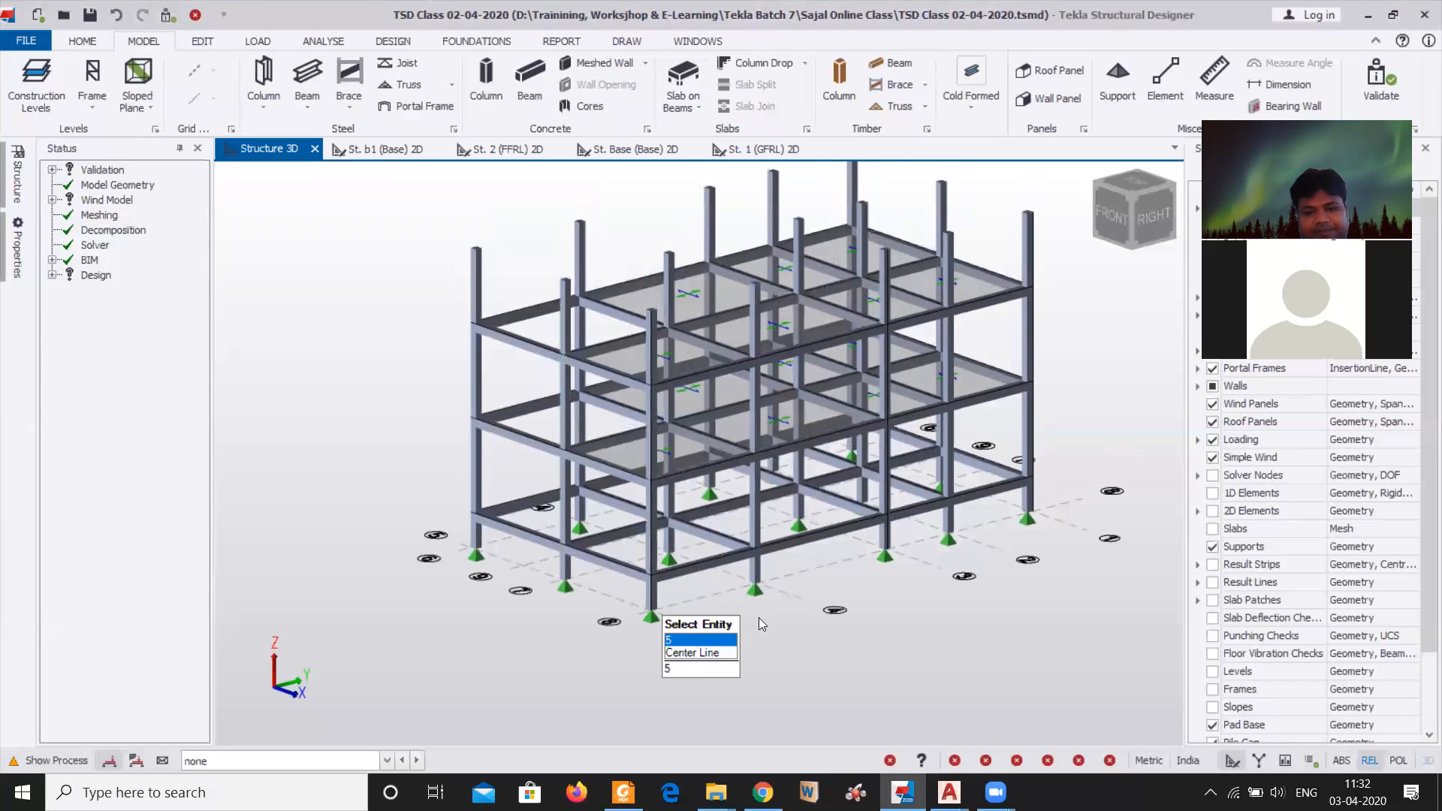
middle_click_drag(886, 631, 919, 582, "shift")
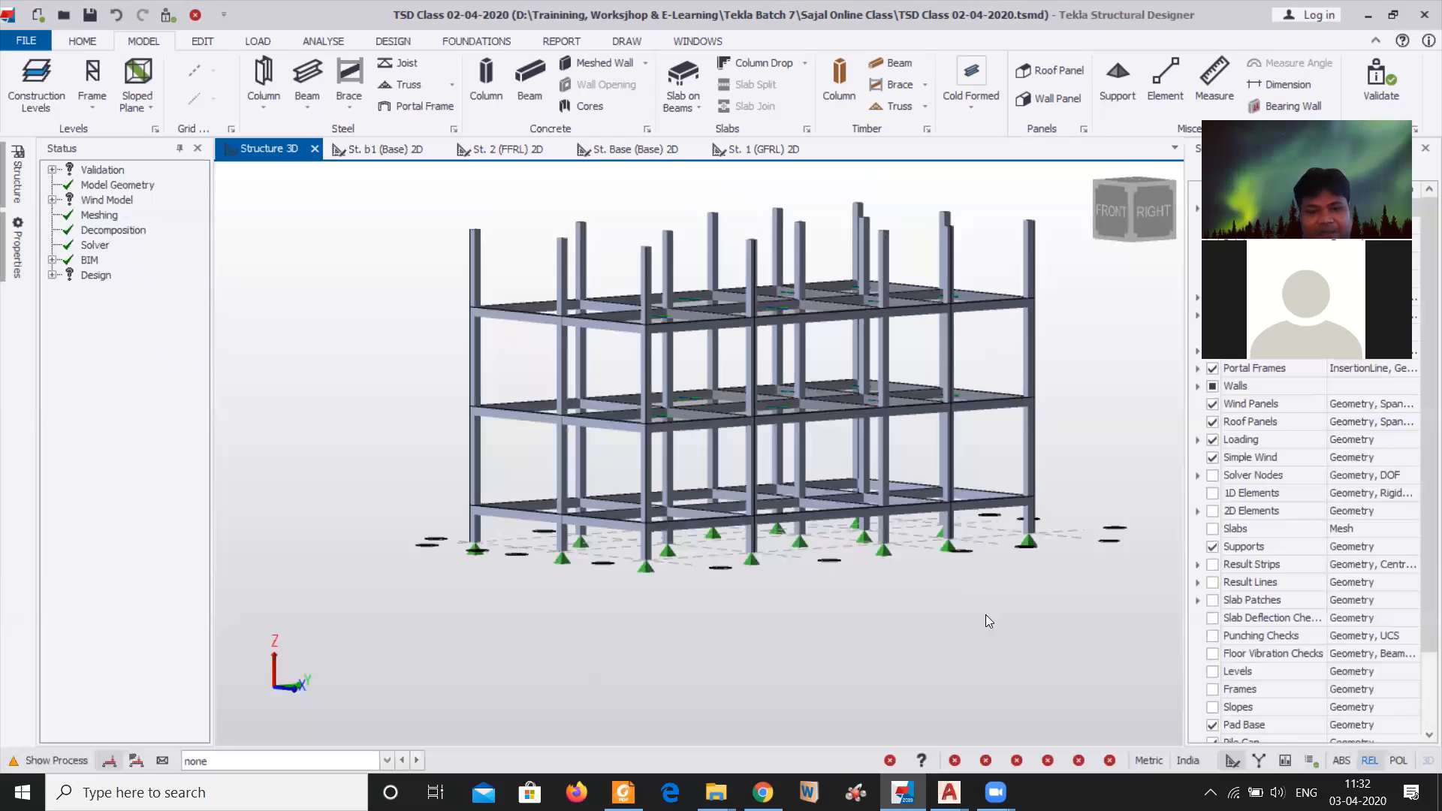
middle_click_drag(986, 615, 1030, 670, "shift")
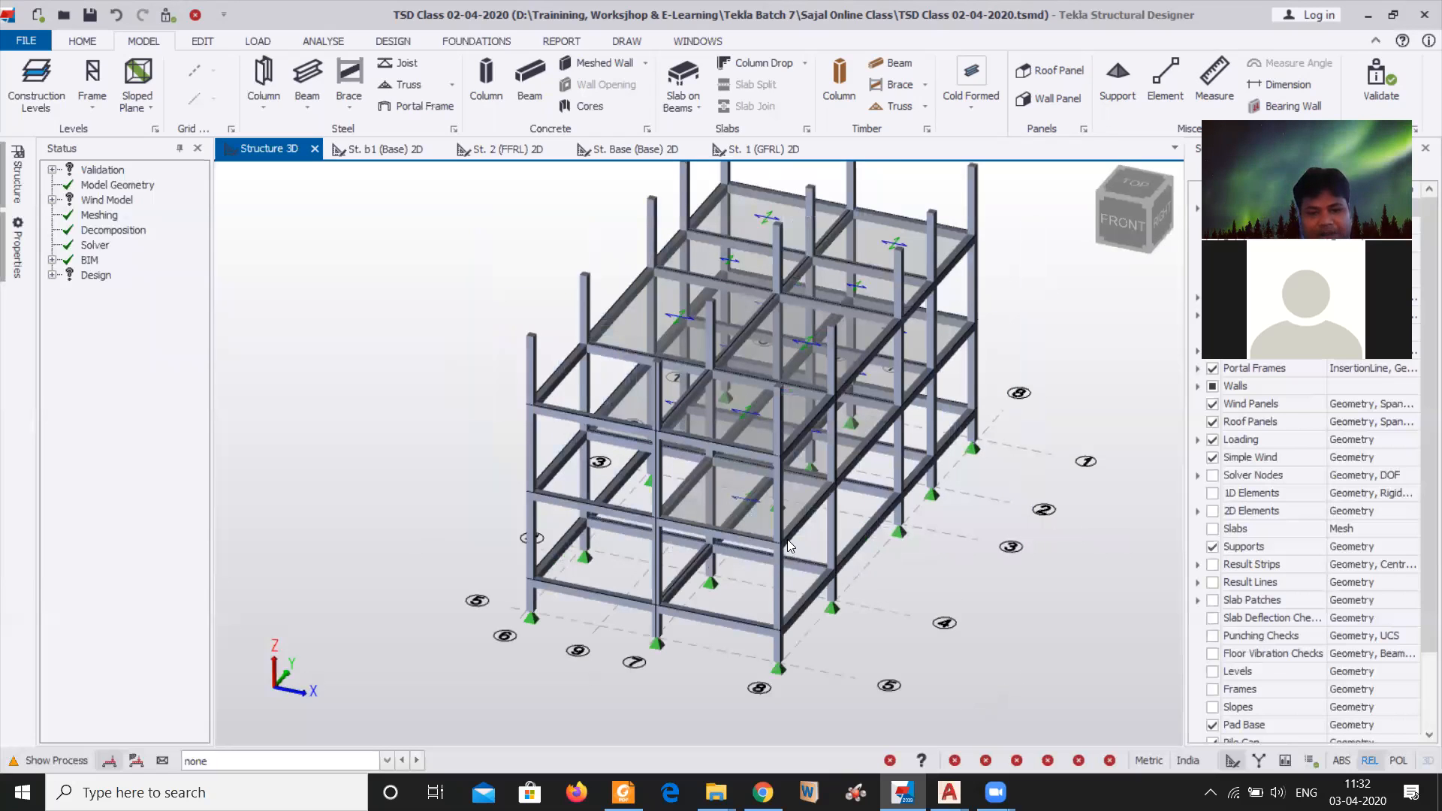
right_click_drag(643, 404, 595, 425)
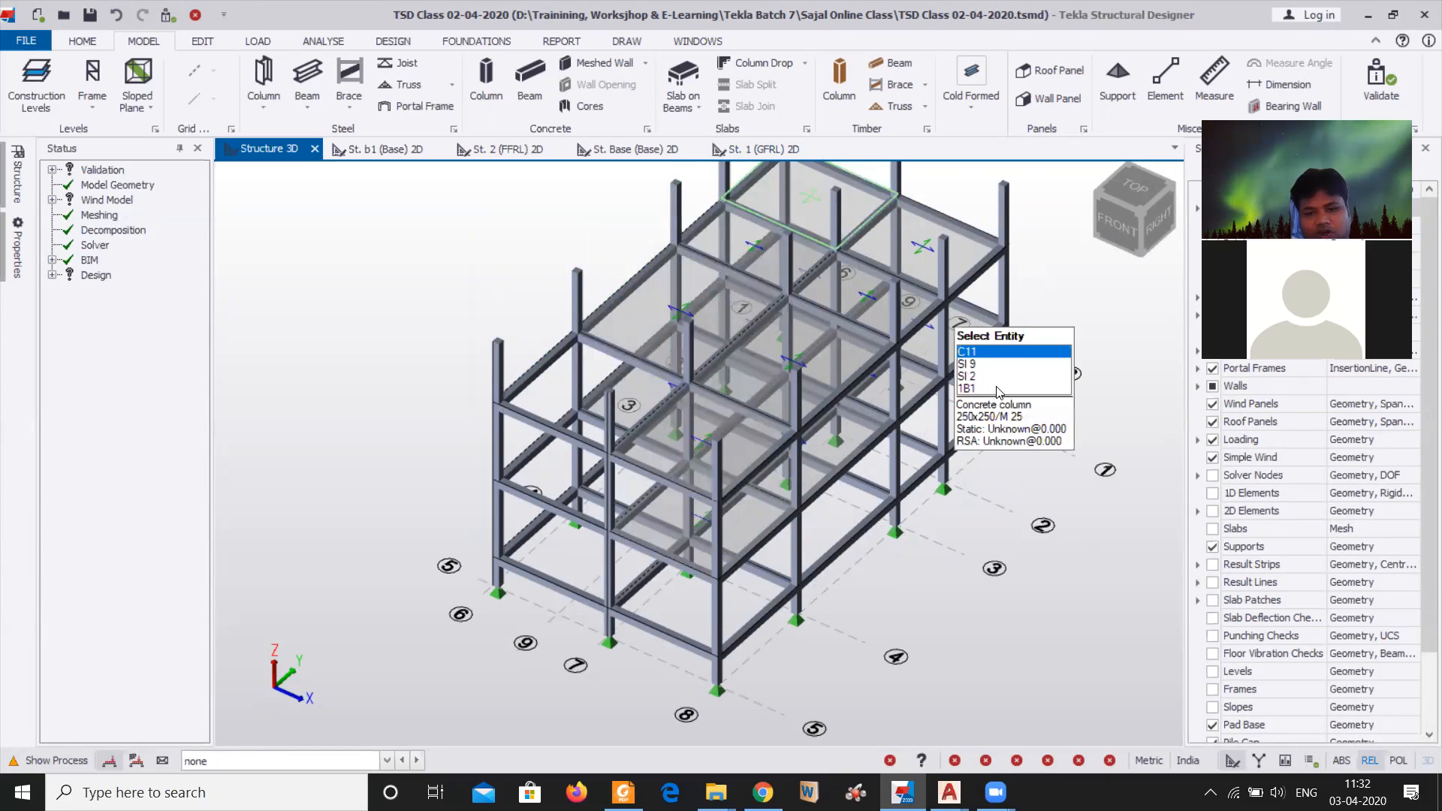
middle_click_drag(1053, 355, 1036, 422)
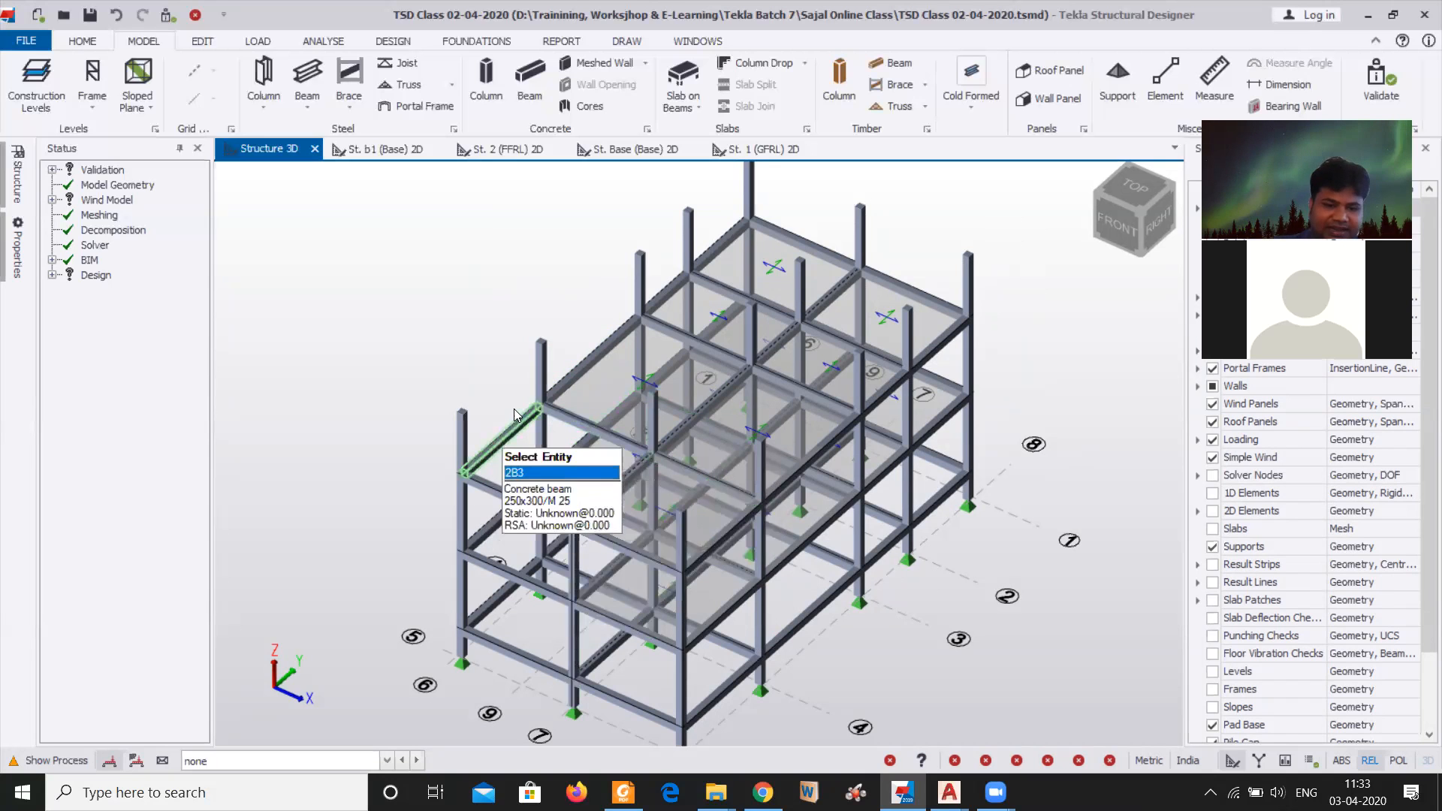
middle_click_drag(577, 284, 580, 322)
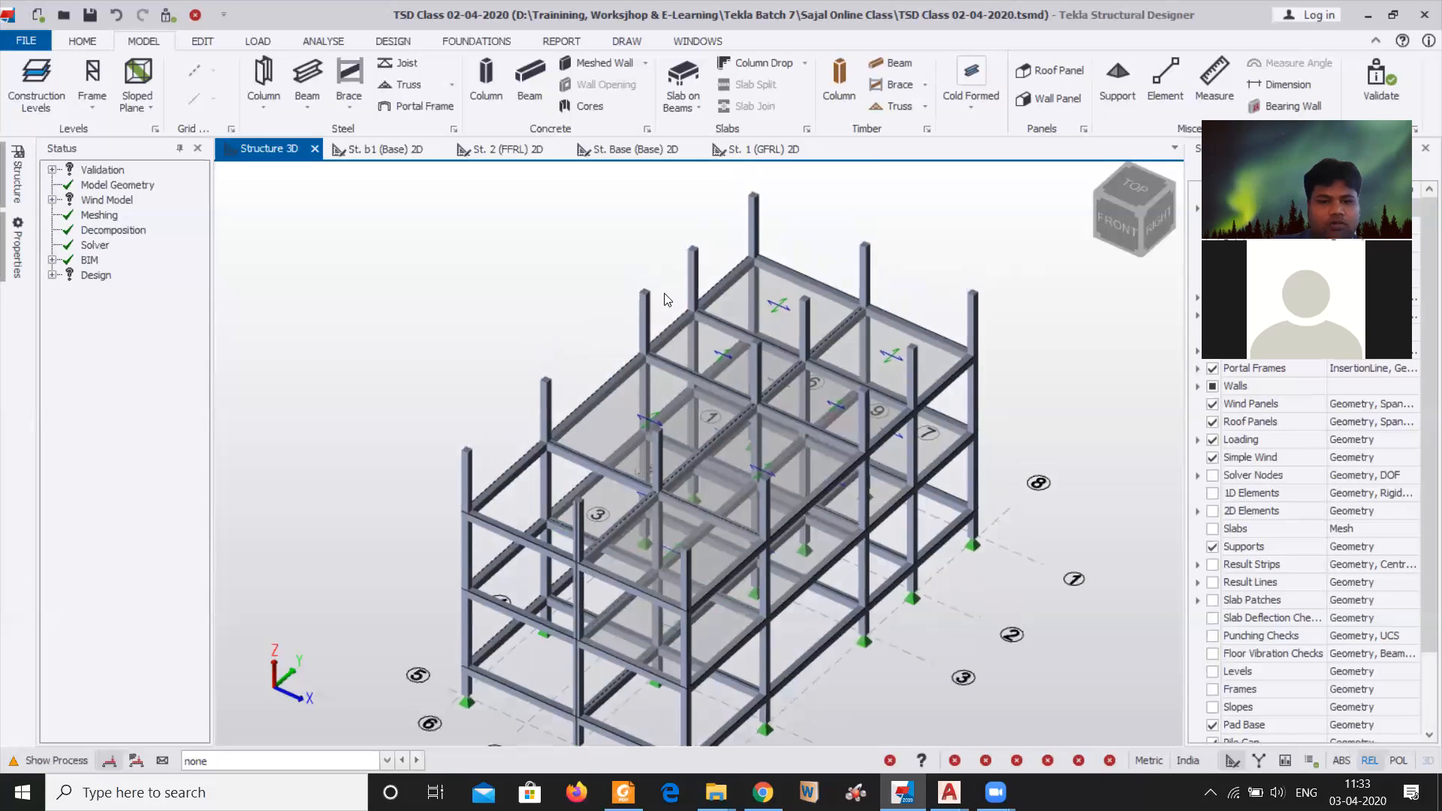
Select the concrete columns standing on gridlines 1, 2 and 3 together in the 3D structure
right_click_drag(1052, 580, 1023, 496)
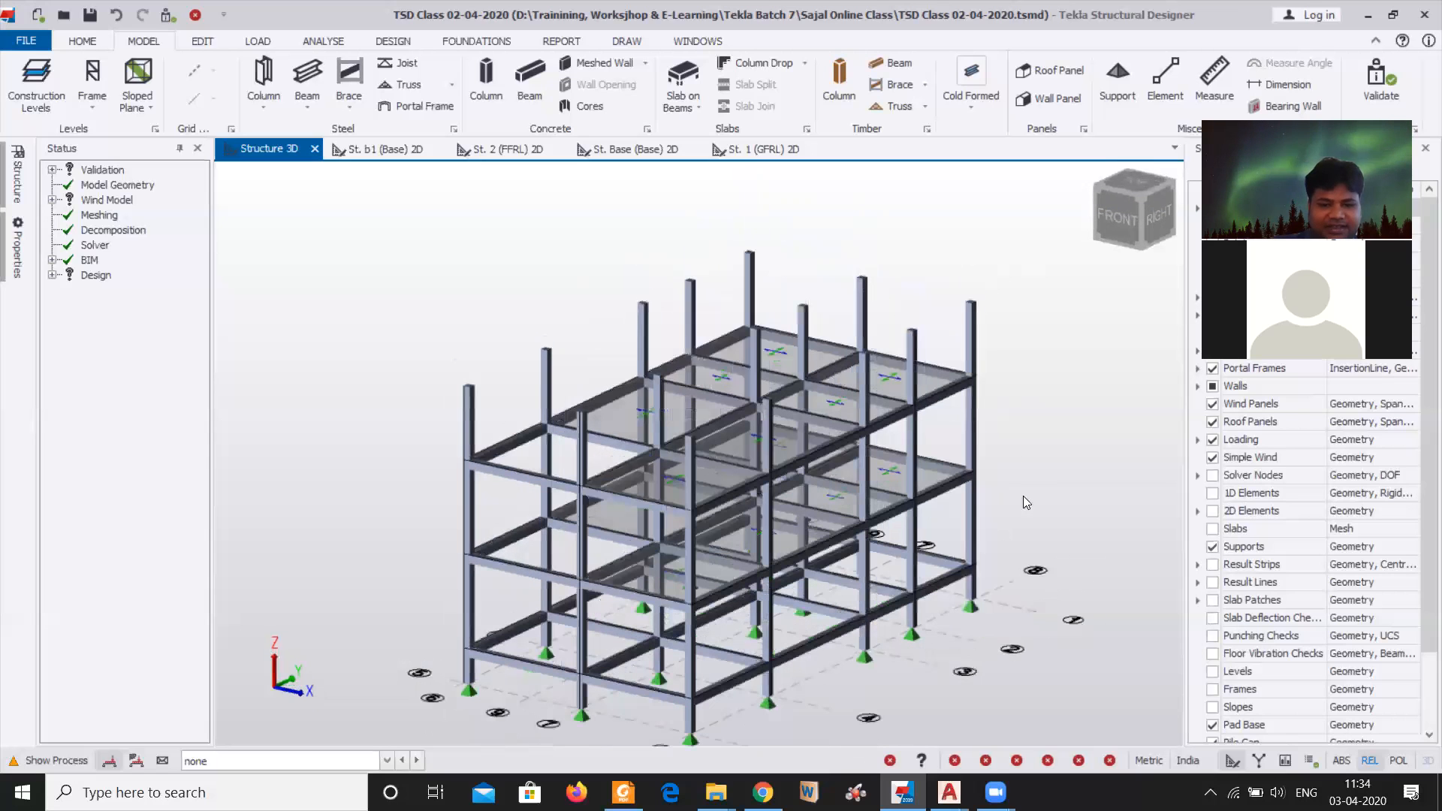
left_click(647, 324)
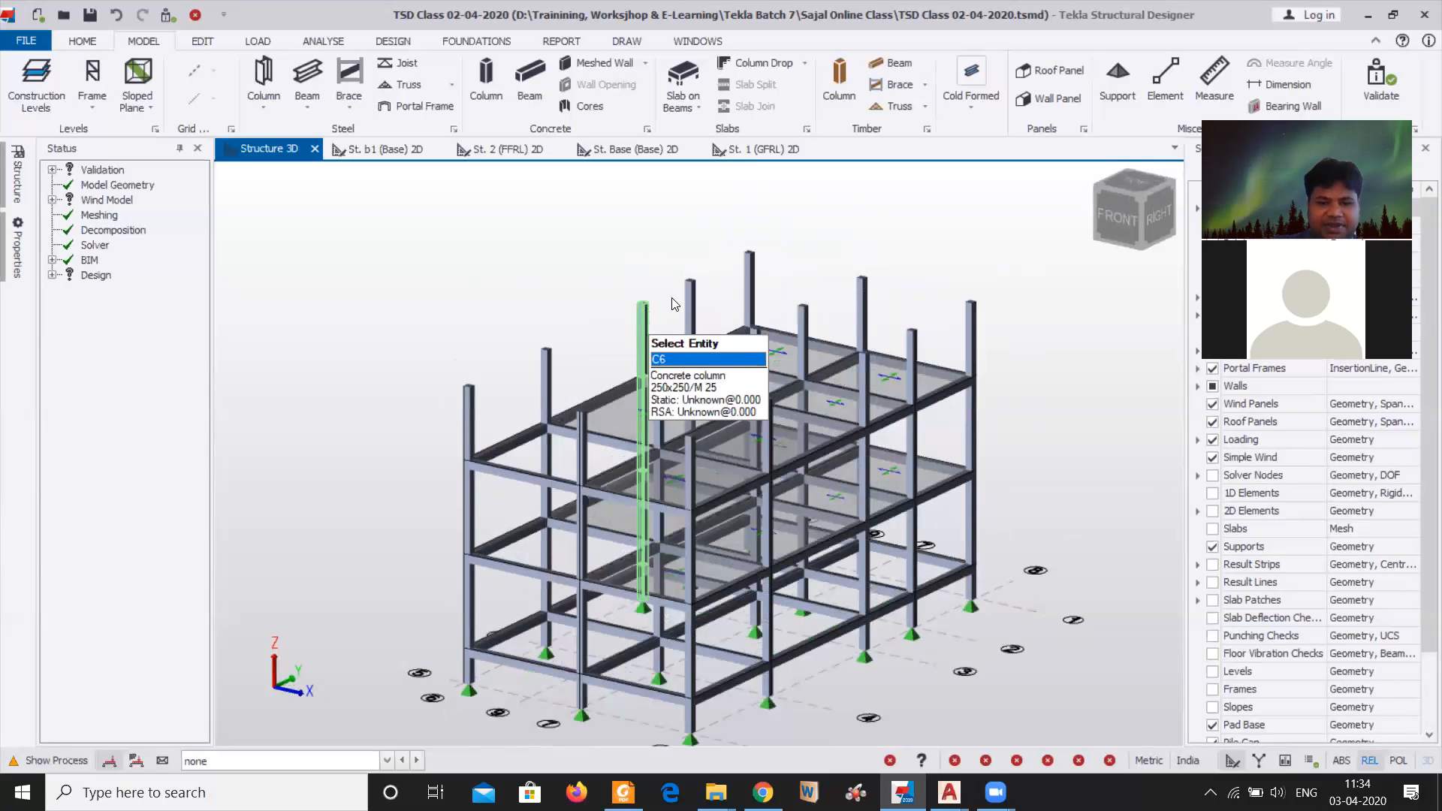
left_click(689, 305)
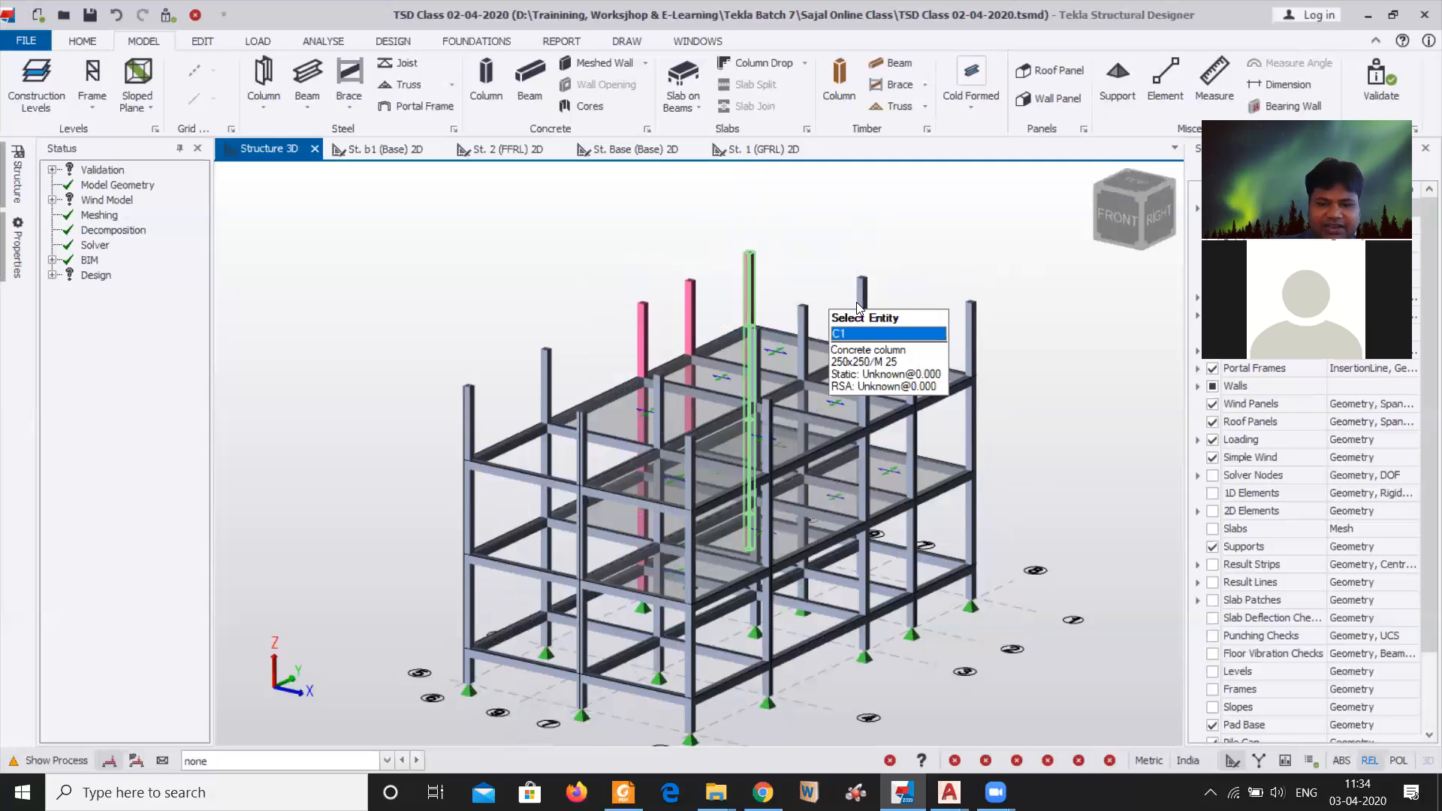
left_click(862, 308)
left_click(798, 319)
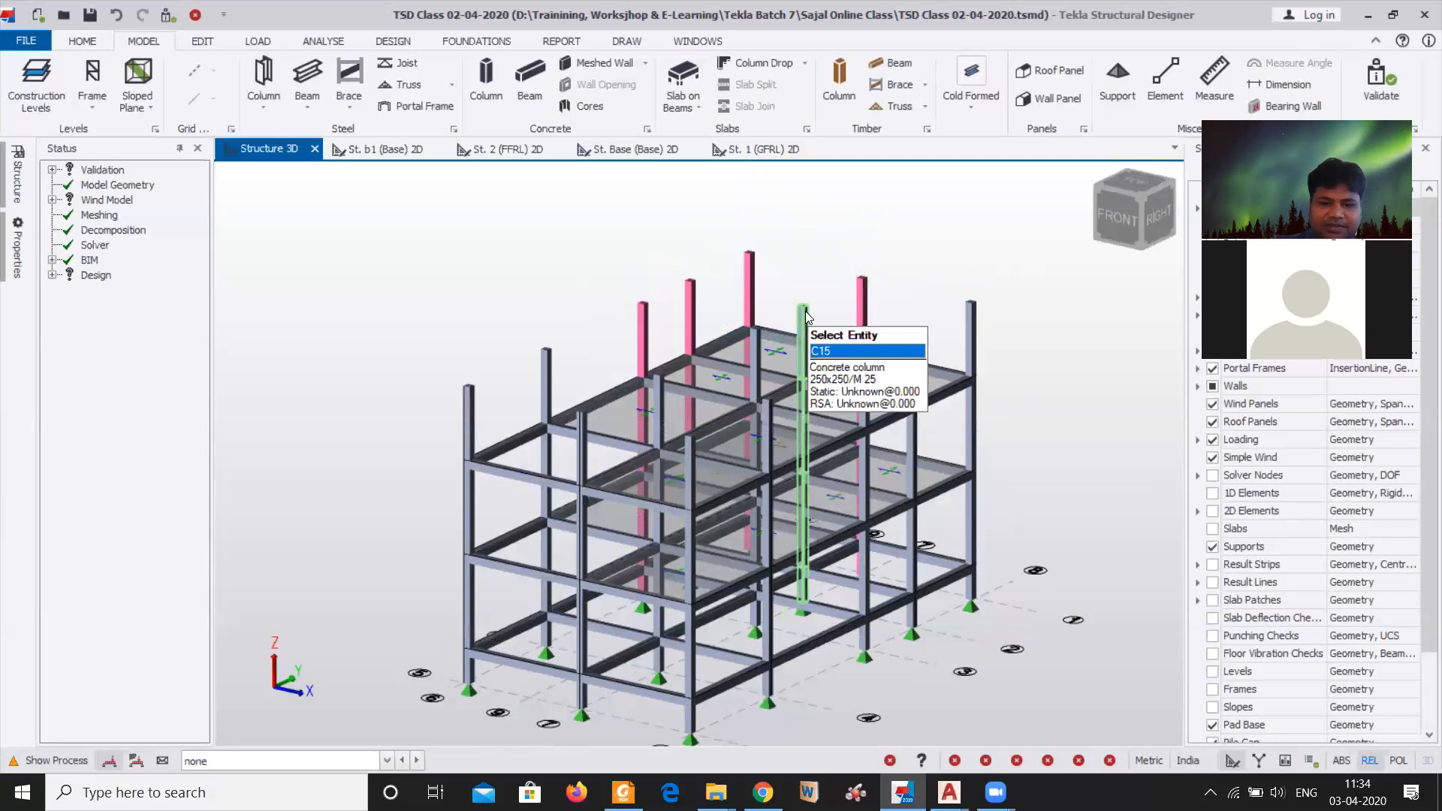
right_click_drag(793, 289, 761, 386)
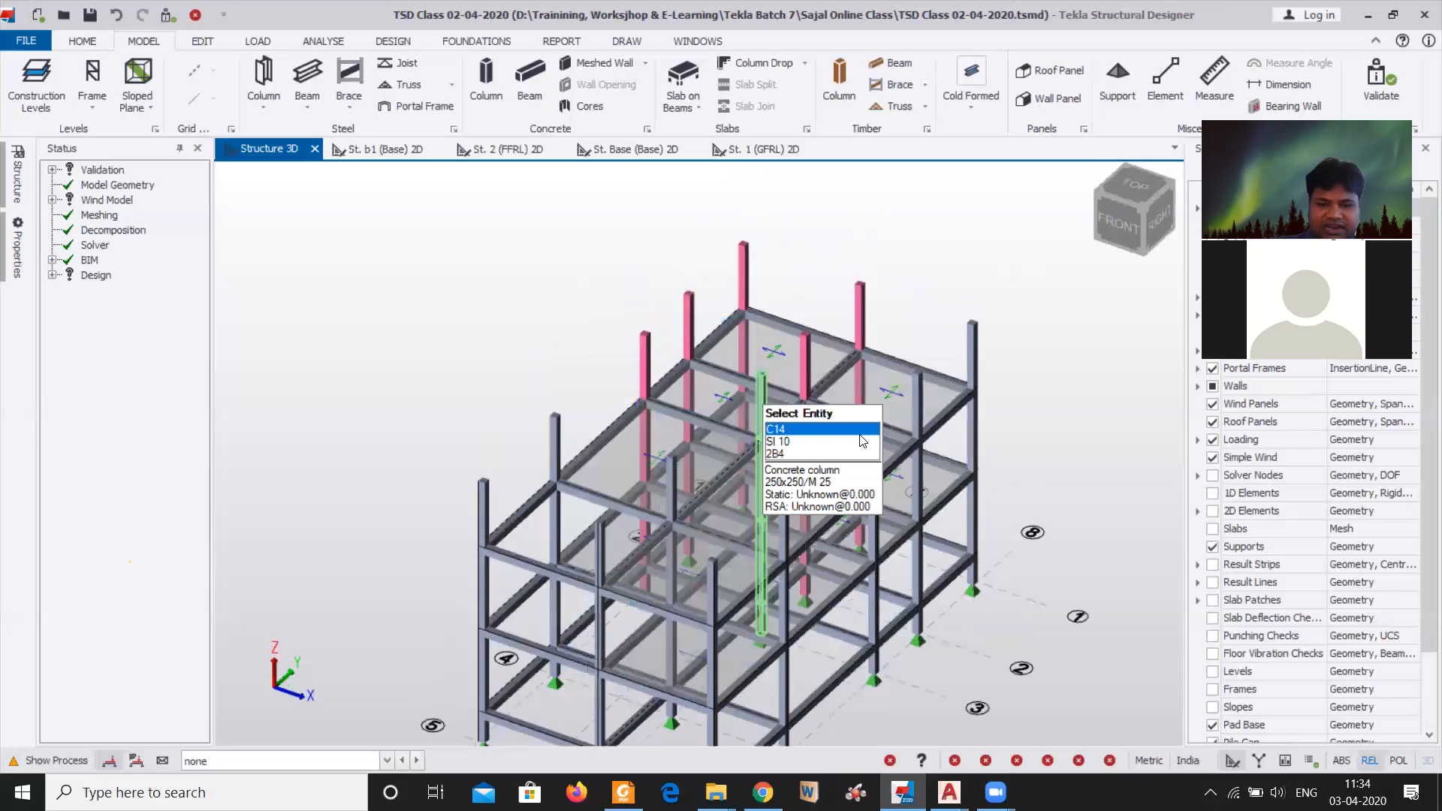
left_click(973, 346)
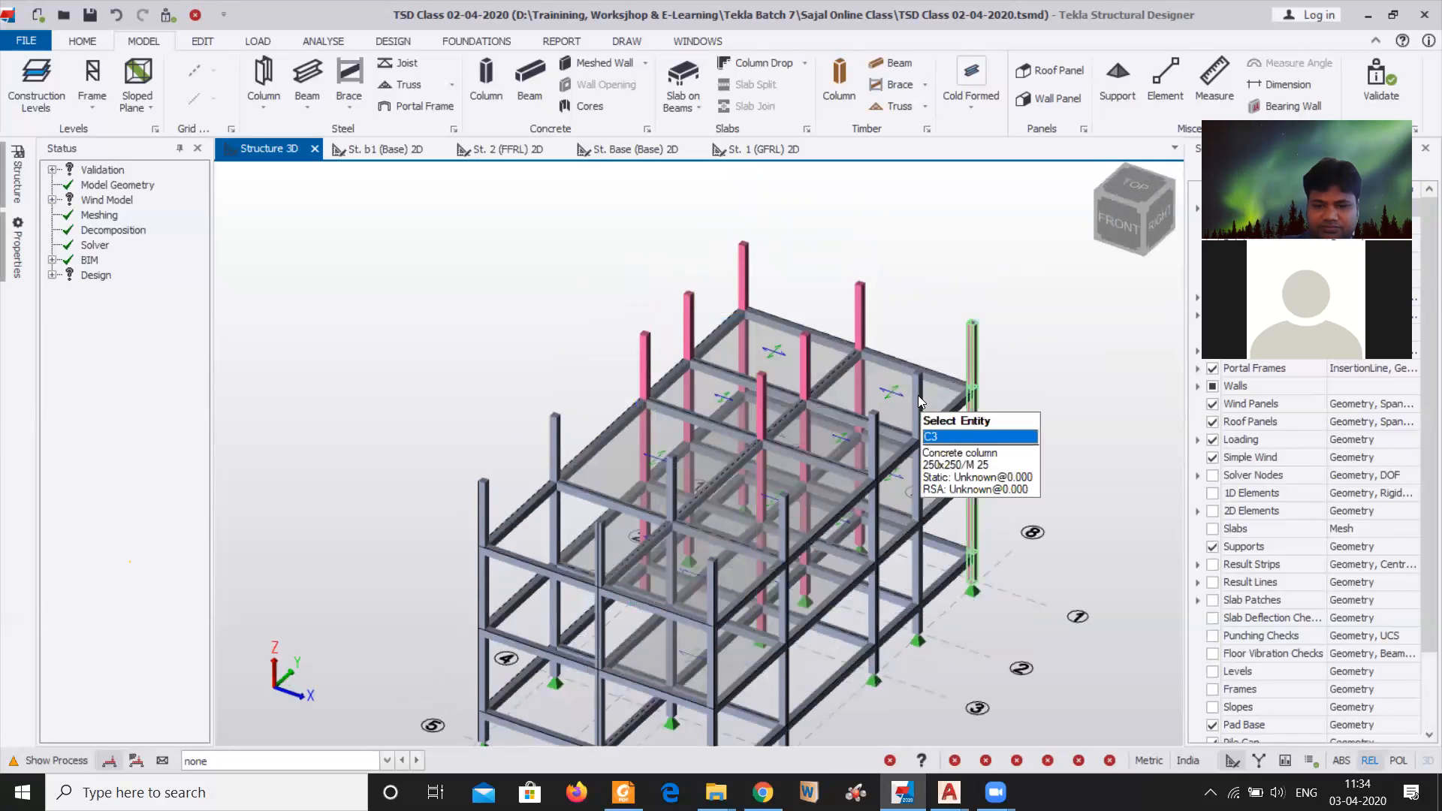
left_click(915, 406)
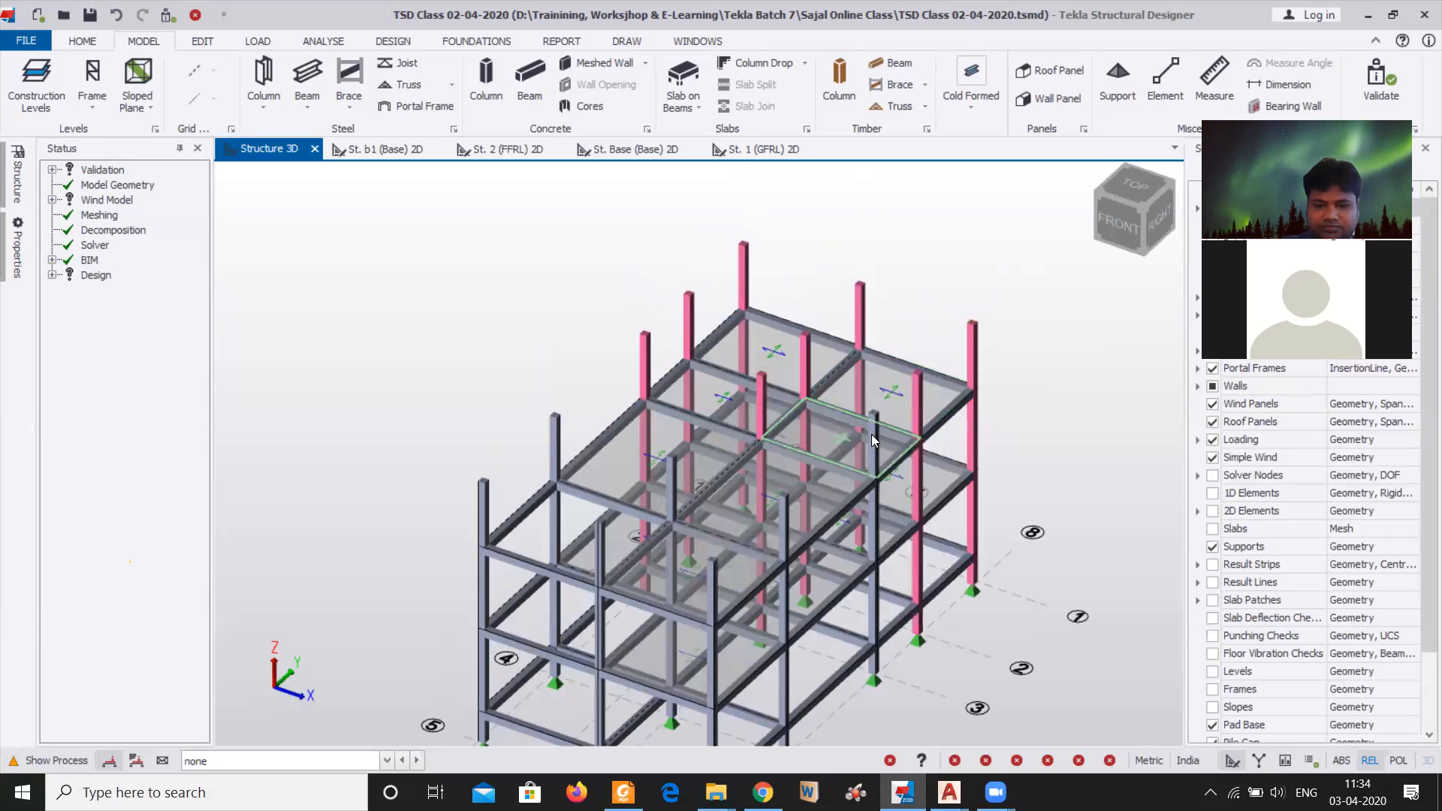